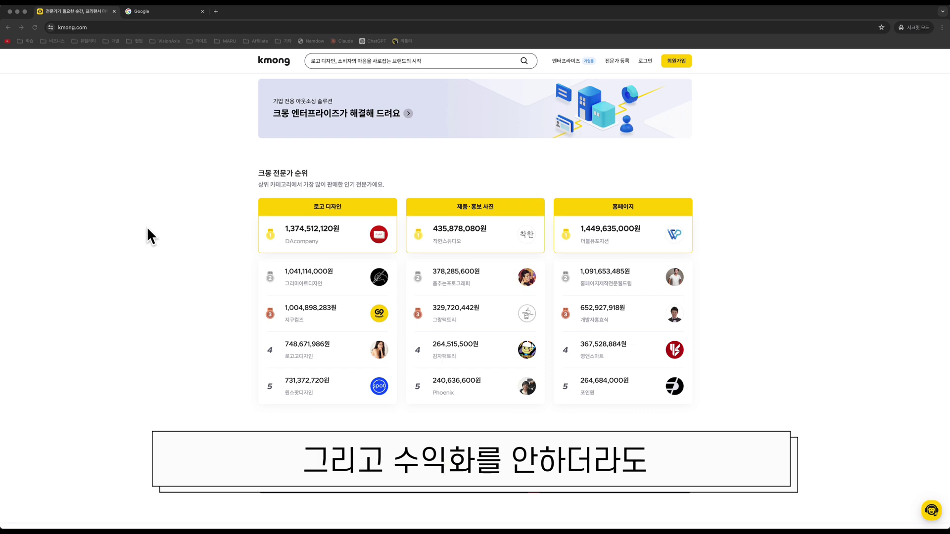
# - Open Kmong's 로고 디자인 category and filter its services to Prime
pyautogui.scroll(3, 147, 227)
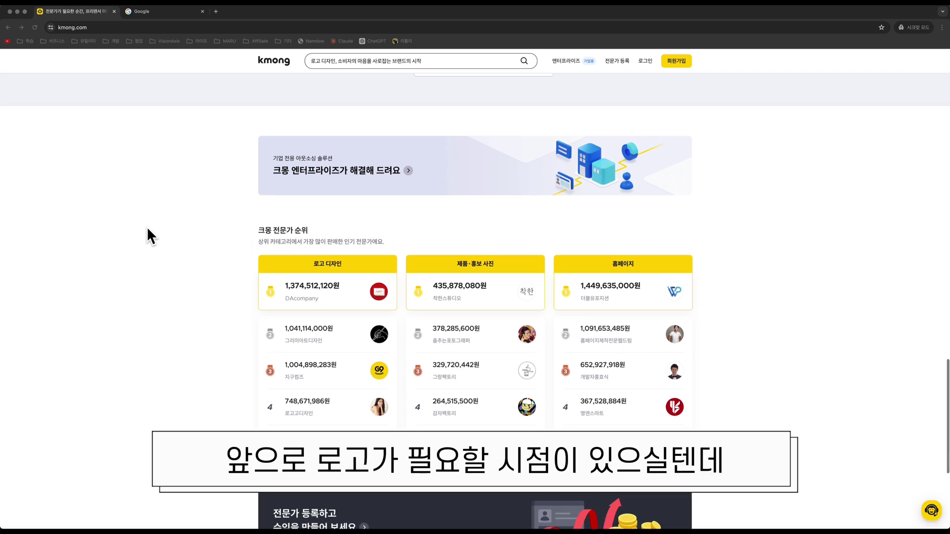
pyautogui.scroll(10, 148, 228)
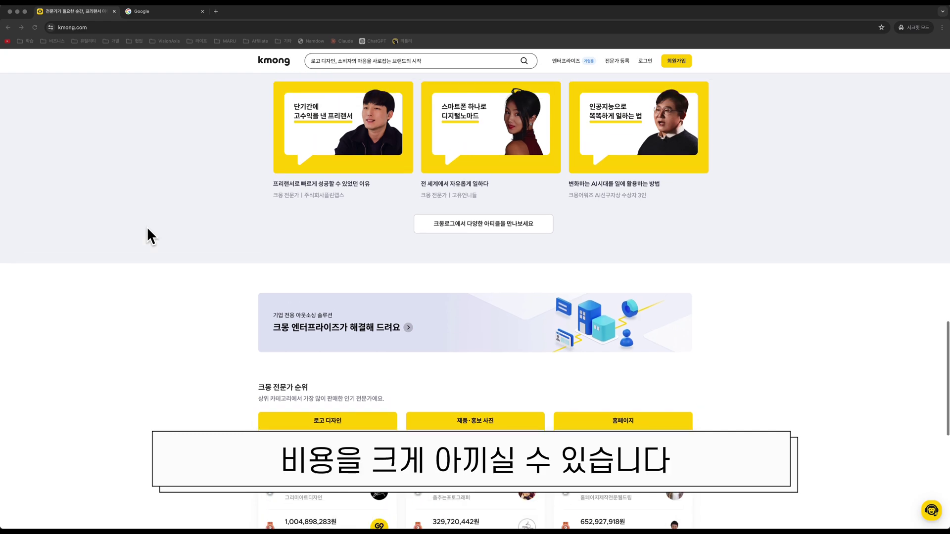
pyautogui.scroll(15, 147, 226)
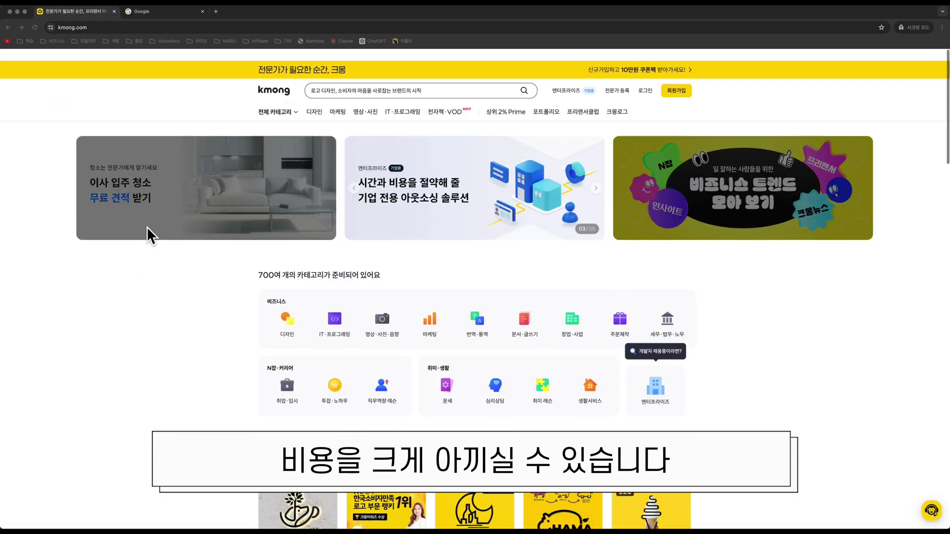
pyautogui.moveTo(284, 107)
pyautogui.moveTo(282, 127)
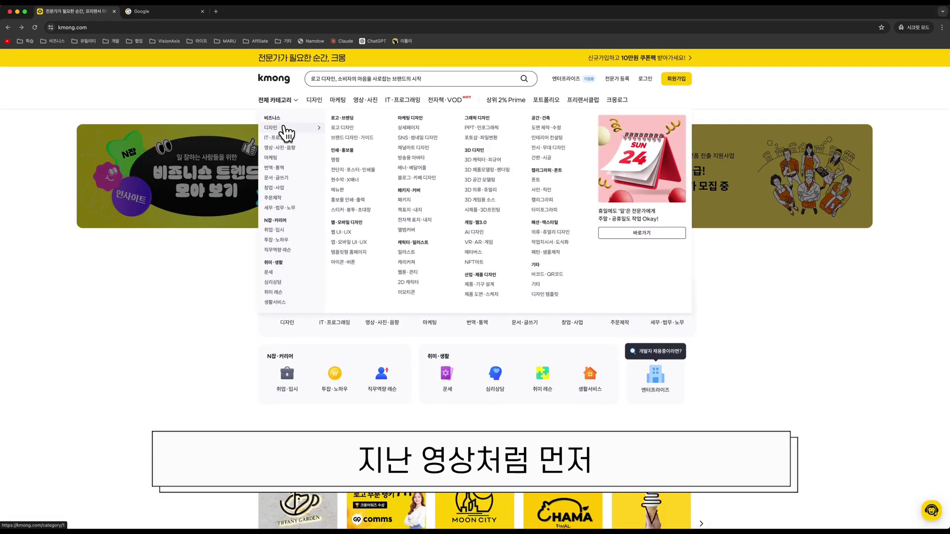
pyautogui.click(333, 134)
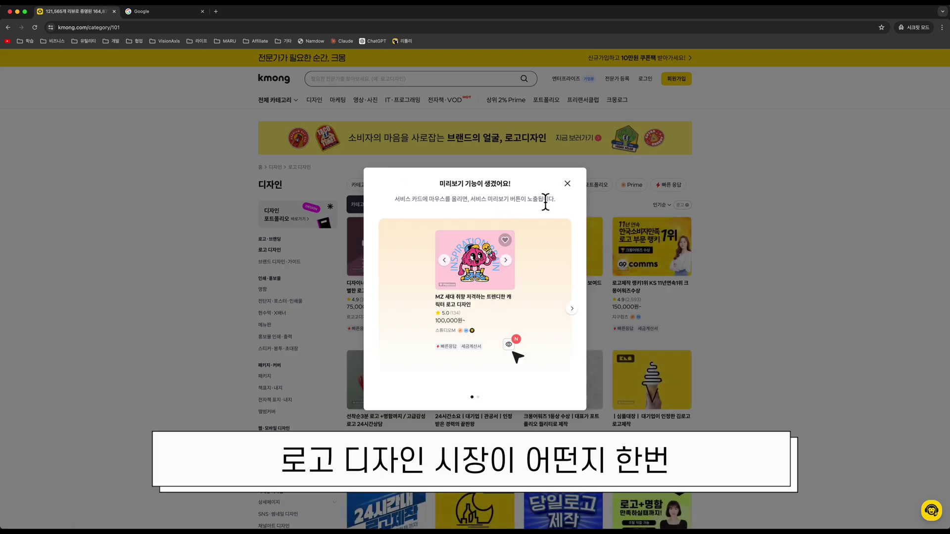
pyautogui.click(568, 183)
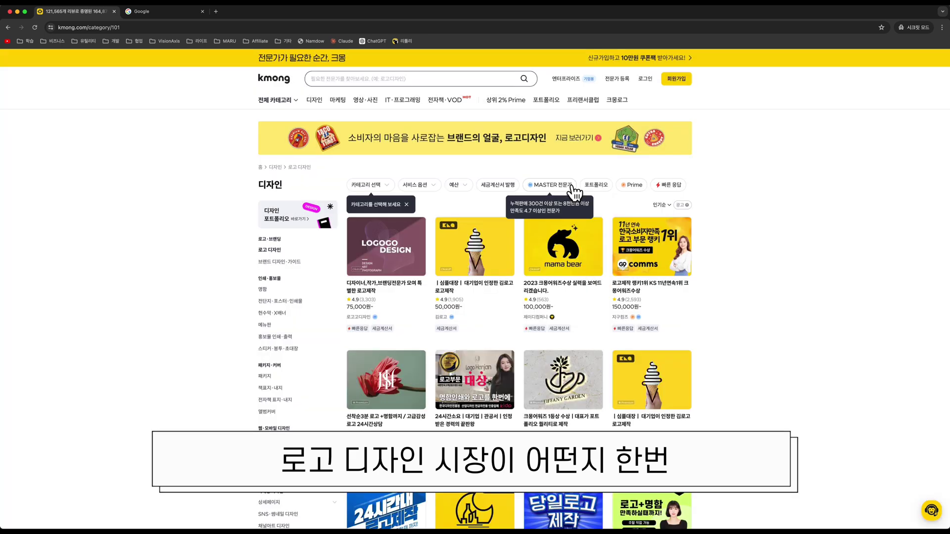
pyautogui.click(632, 186)
pyautogui.scroll(-2, 515, 237)
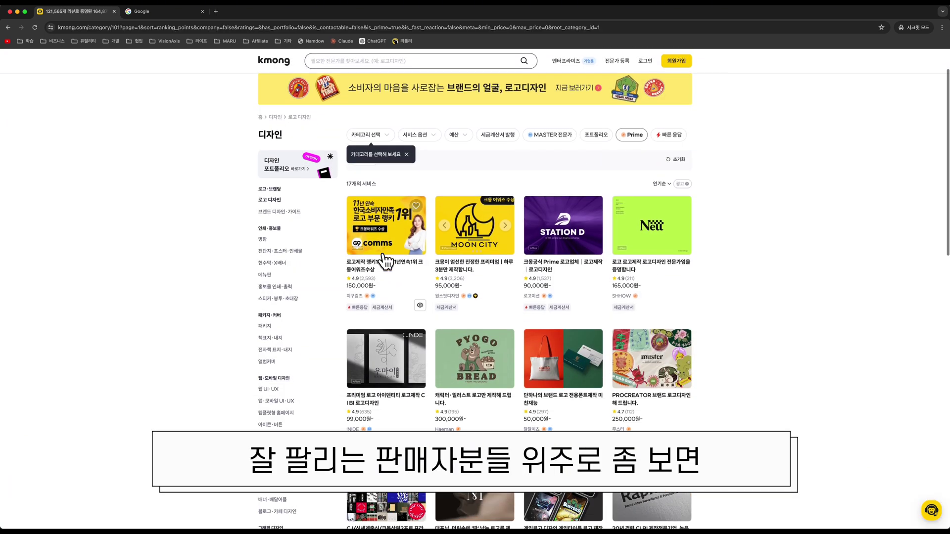
# - Open the first Prime logo listing, by G9 comms, and check its PREMIUM package price
pyautogui.click(398, 272)
pyautogui.scroll(-1, 400, 269)
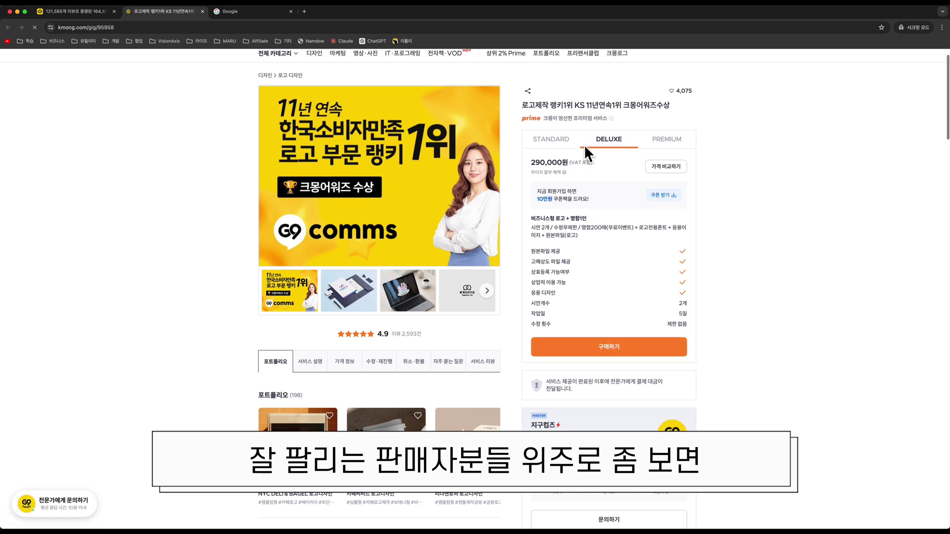
pyautogui.click(653, 143)
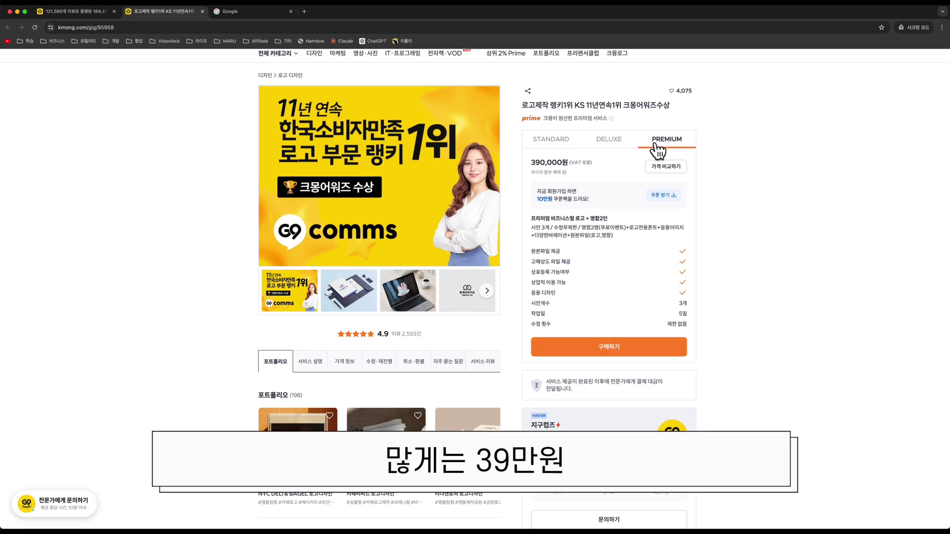
# - Return to the listings, open the MOON CITY logo service and check its PREMIUM package price
pyautogui.click(92, 12)
pyautogui.click(464, 274)
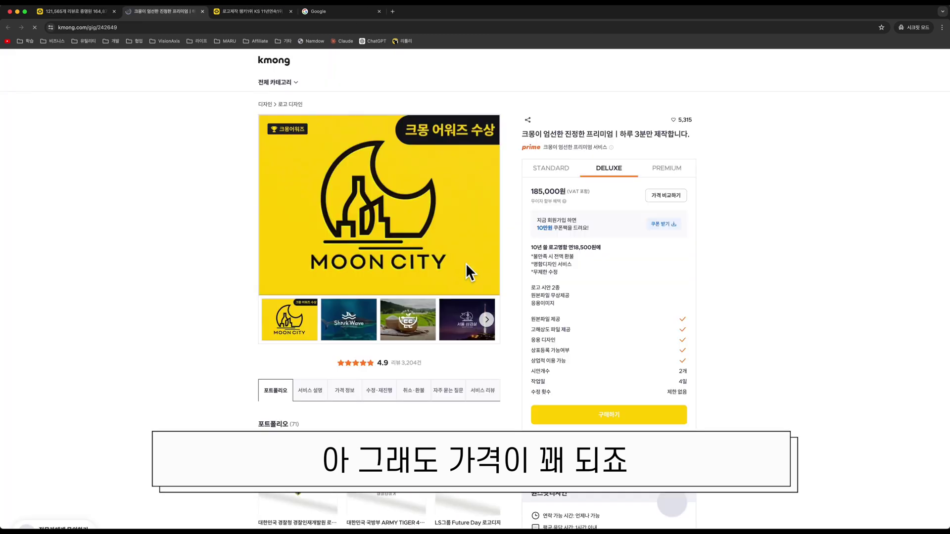
pyautogui.click(666, 169)
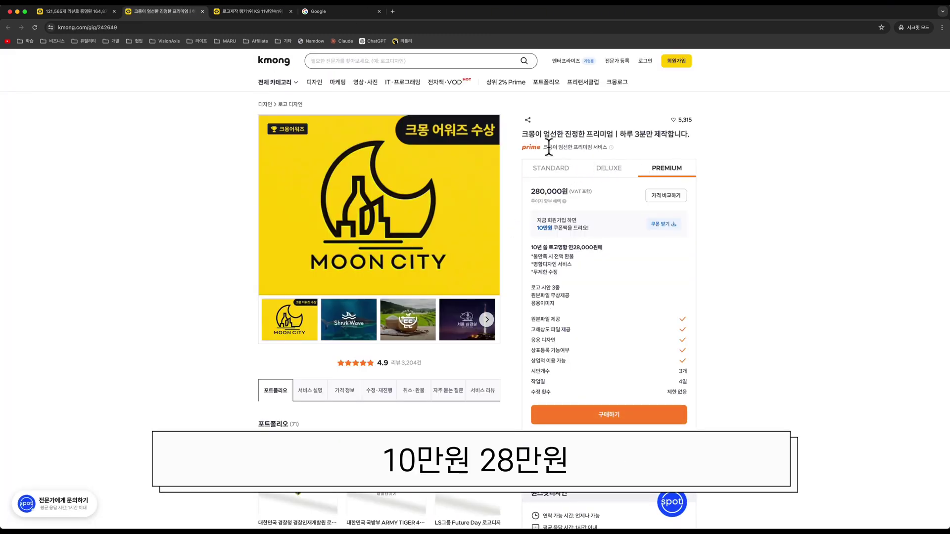
# - Open the green Nett logo service, compare its package prices and return to the category listings
pyautogui.click(97, 15)
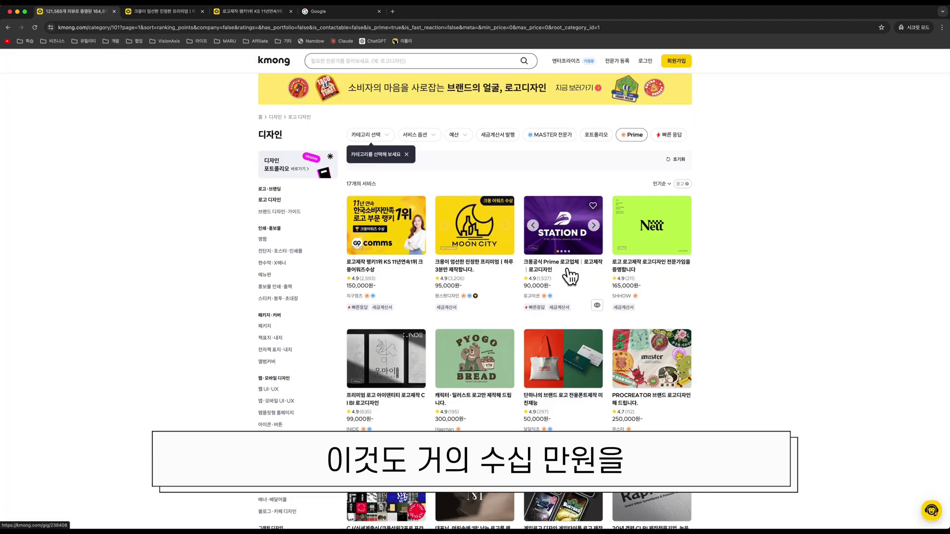
pyautogui.click(627, 267)
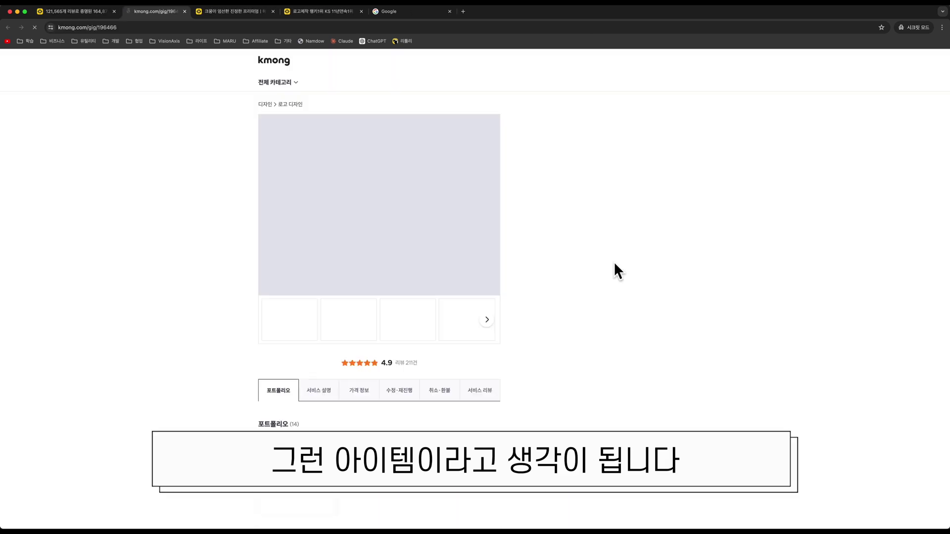
pyautogui.click(624, 171)
pyautogui.click(664, 173)
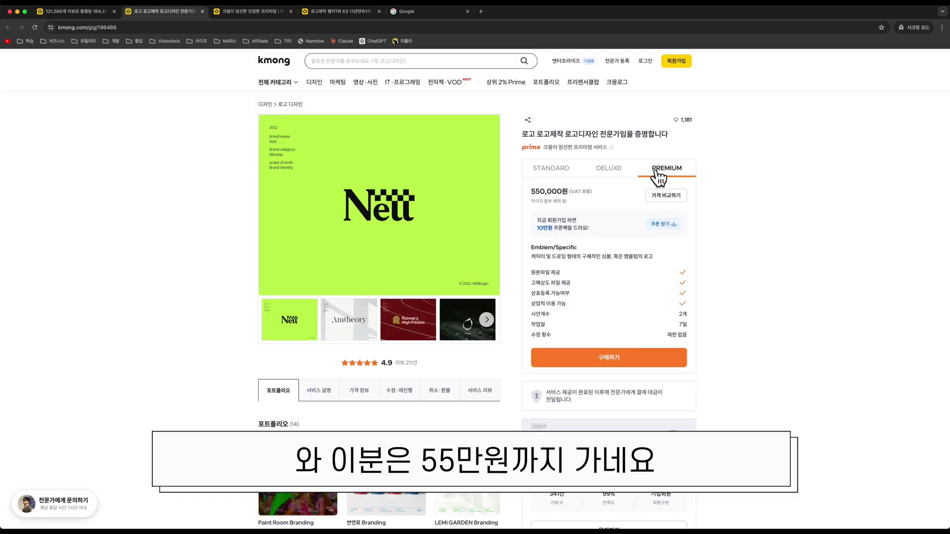
pyautogui.click(593, 173)
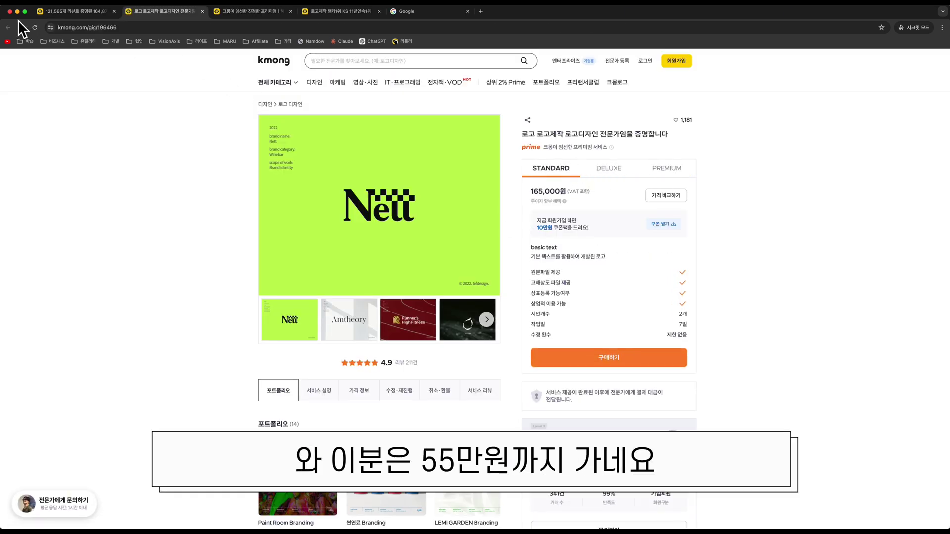
pyautogui.click(78, 14)
pyautogui.scroll(2, 261, 296)
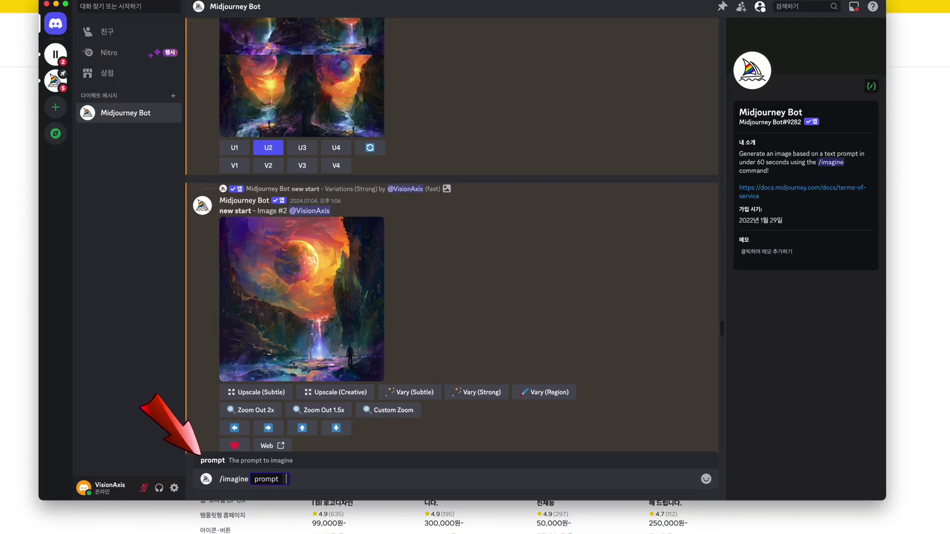
# - In Discord, submit the Midjourney prompt "simple logo of bird, gradient color, white background, line, vector, by Rob janoff" three times
pyautogui.write('simple logo of')
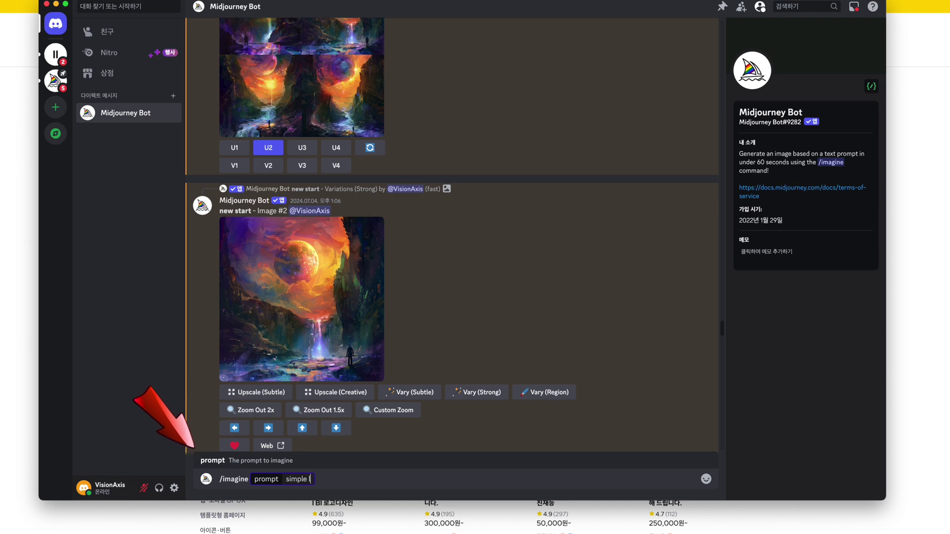
pyautogui.write(' bird')
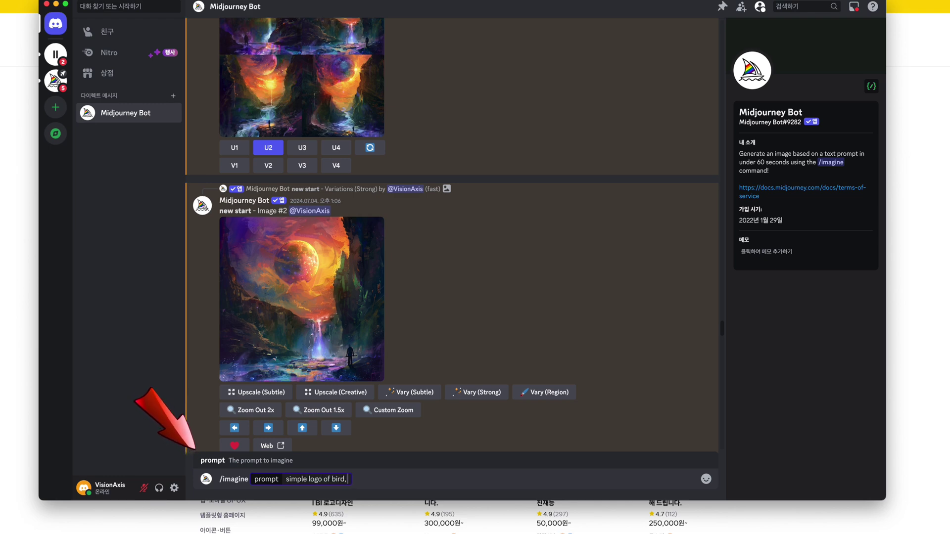
pyautogui.write(', gradi')
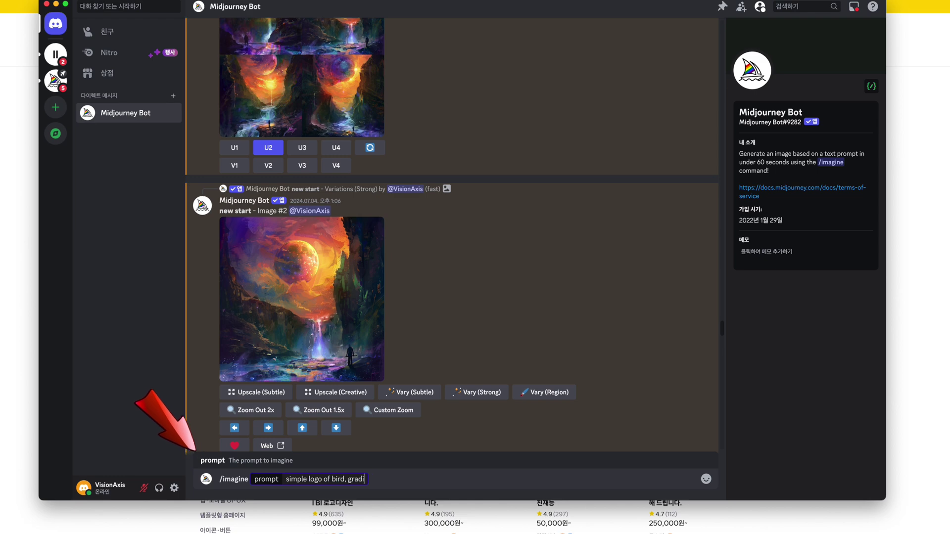
pyautogui.write('ent color, ')
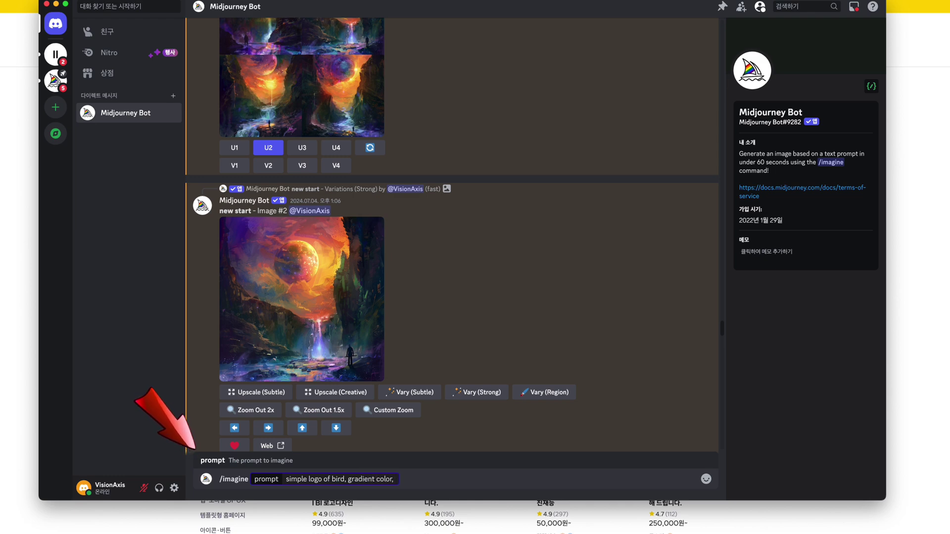
pyautogui.write('white back')
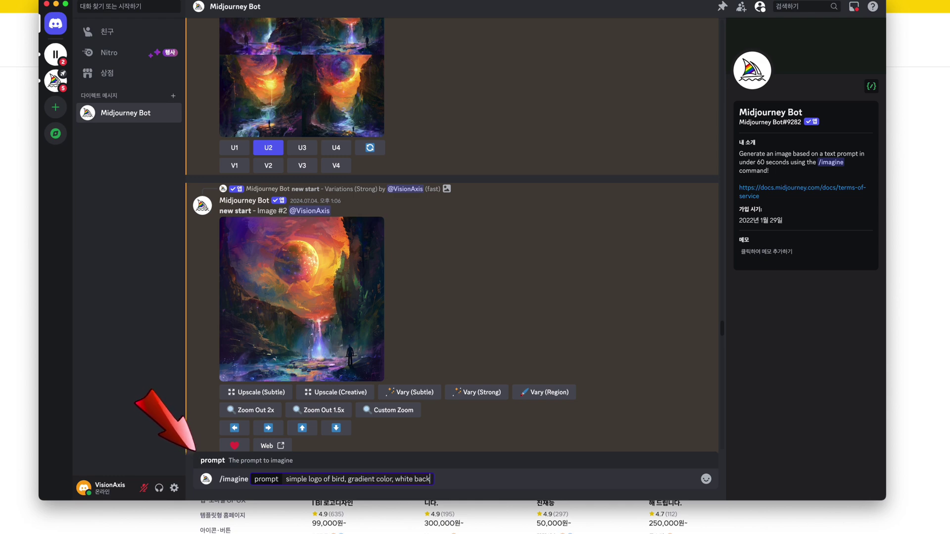
pyautogui.write('ground, line, vector,')
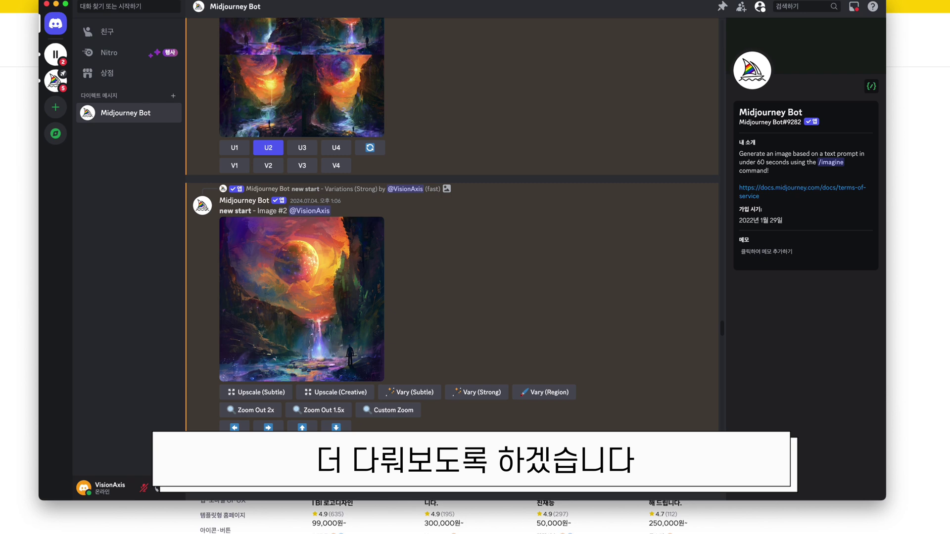
pyautogui.write('by')
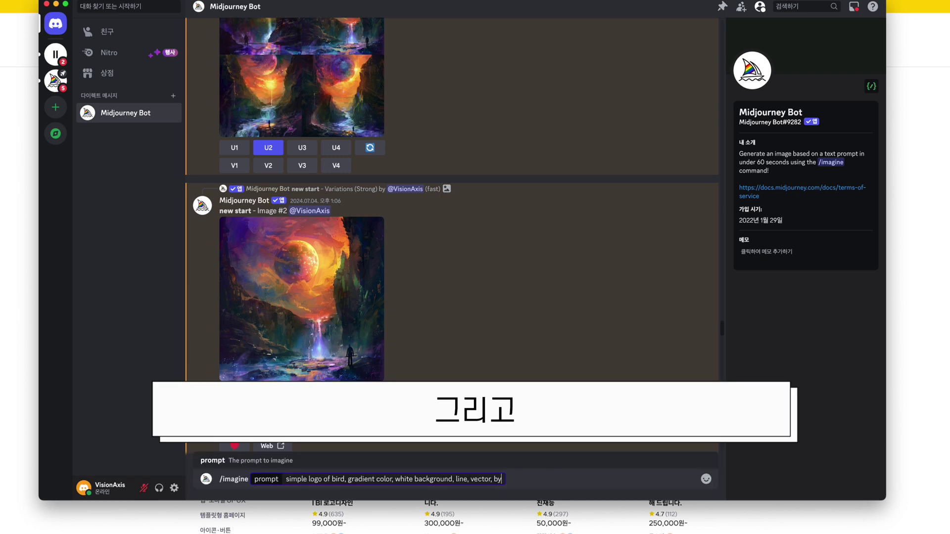
pyautogui.write(' Rob')
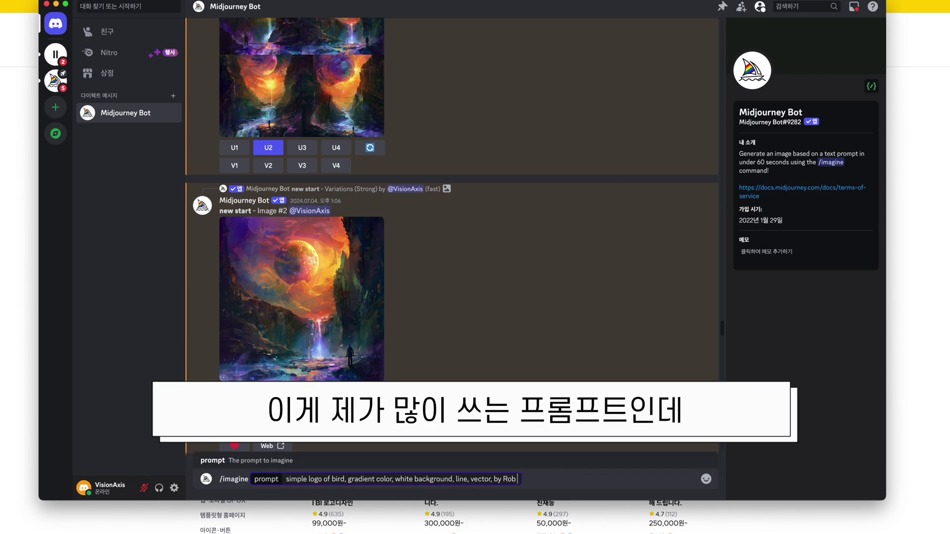
pyautogui.write(' janoff')
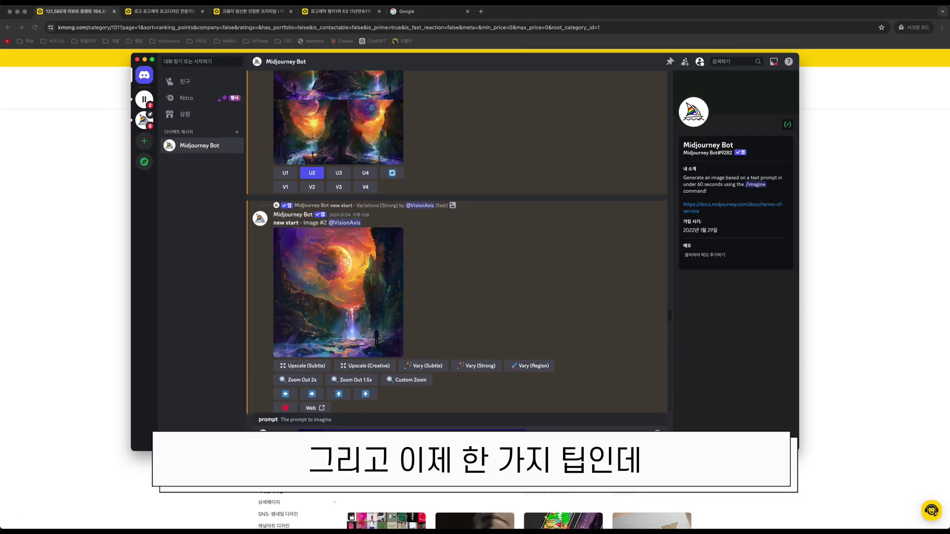
pyautogui.press('Return')
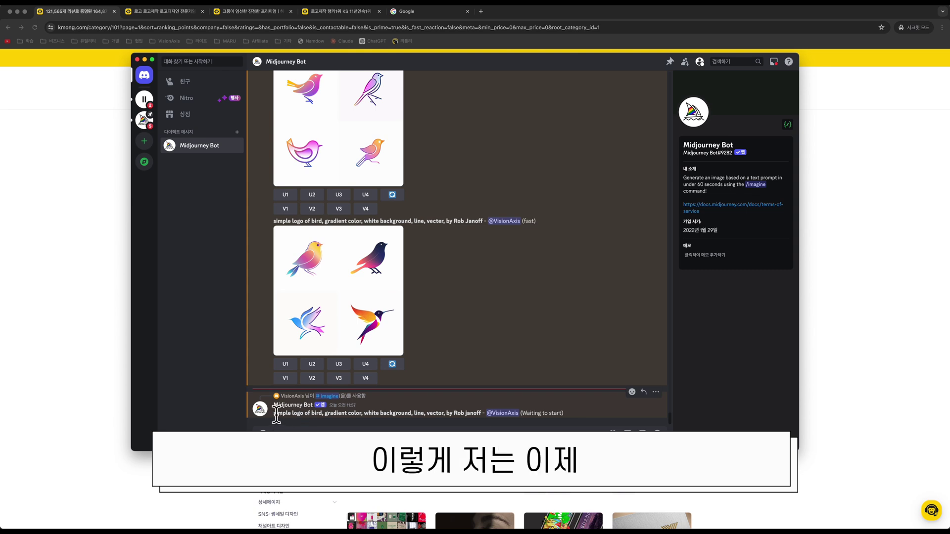
pyautogui.press('Return')
pyautogui.press('Return')
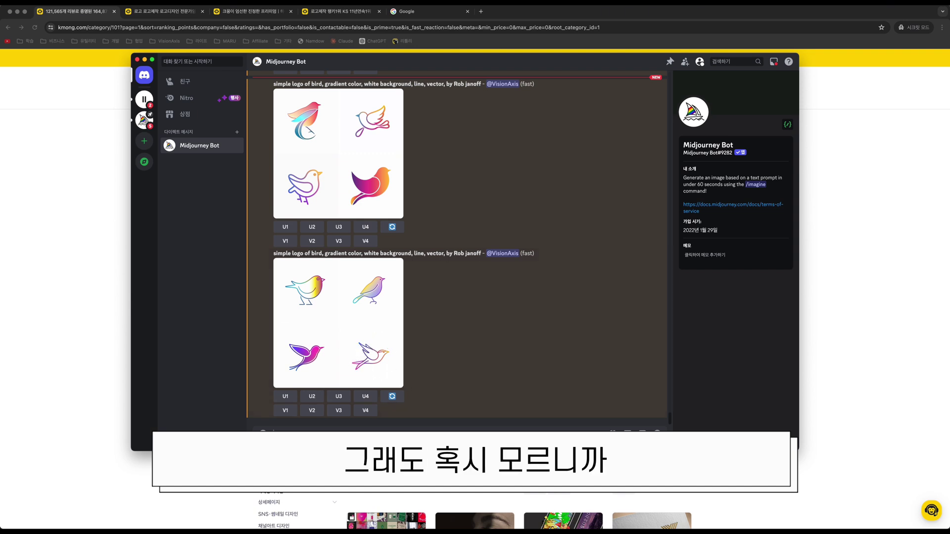
# - Copy the bird logo prompt from the latest result and submit it with /imagine three more times
pyautogui.moveTo(275, 254)
pyautogui.mouseDown()
pyautogui.moveTo(299, 253)
pyautogui.moveTo(275, 255)
pyautogui.mouseUp()
pyautogui.moveTo(342, 250); pyautogui.dragTo(484, 253)
pyautogui.click(408, 429)
pyautogui.write('/')
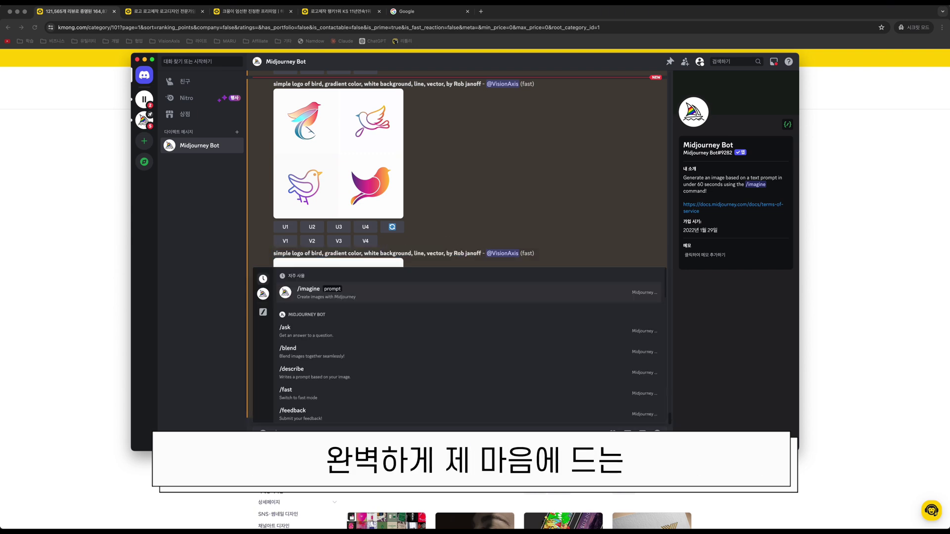
pyautogui.press('Return')
pyautogui.press('Return')
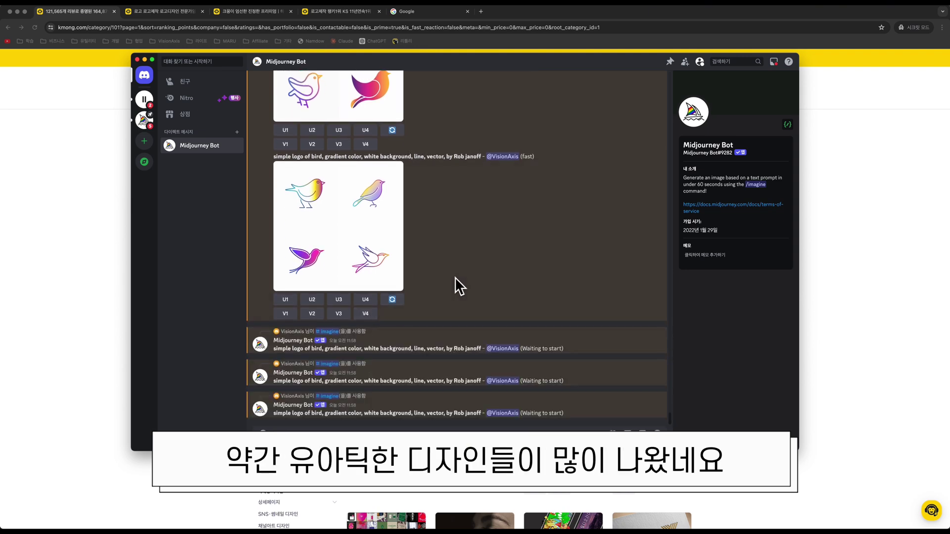
# - Review the generated bird logos and upscale the fourth image, the hummingbird, from the latest grid
pyautogui.scroll(5, 455, 277)
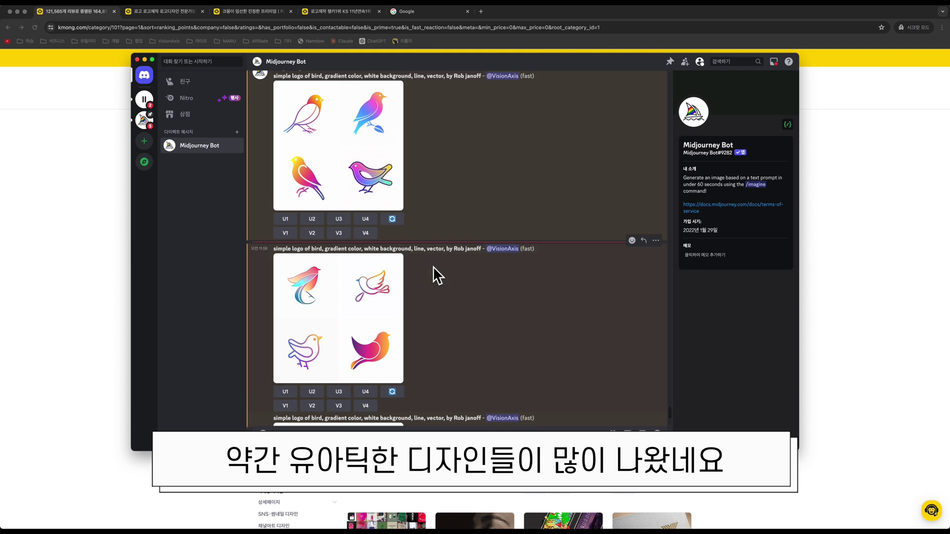
pyautogui.scroll(-5, 434, 267)
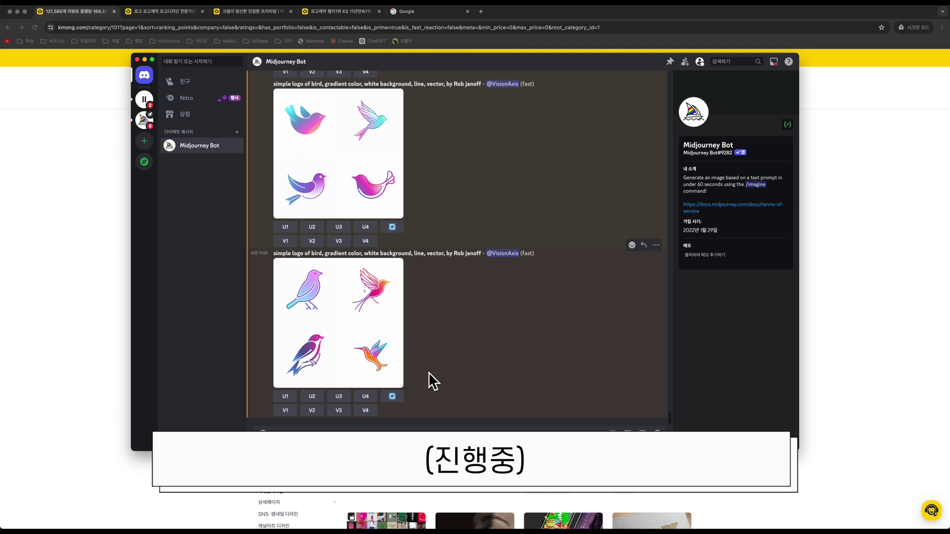
pyautogui.scroll(5, 428, 382)
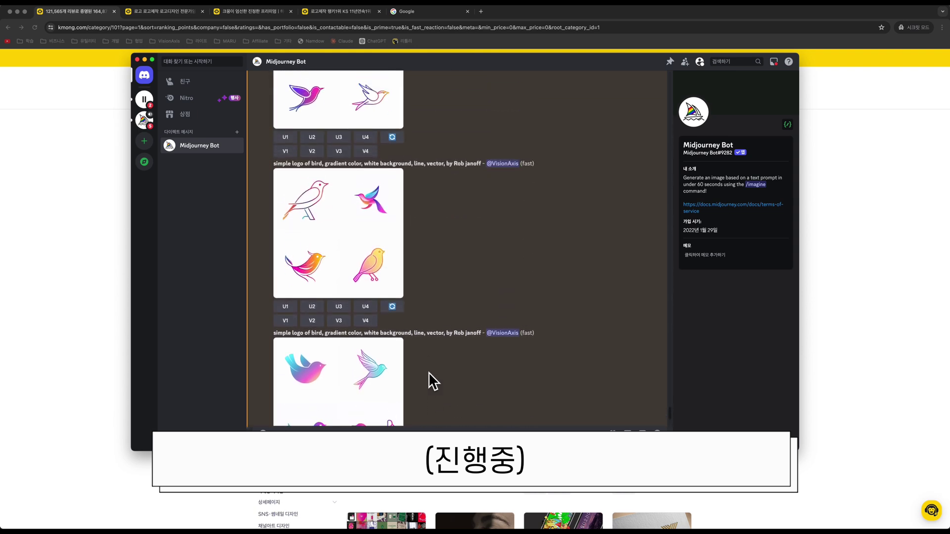
pyautogui.scroll(-5, 428, 372)
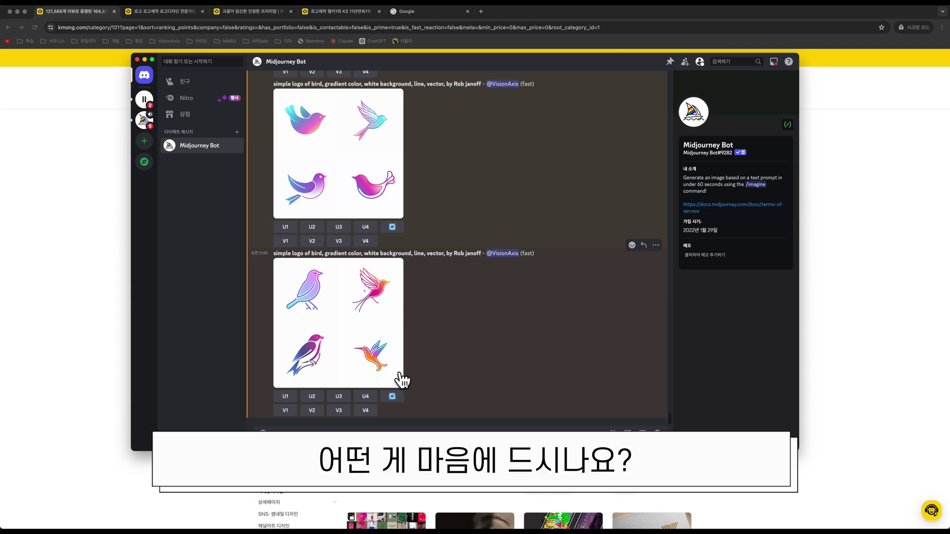
pyautogui.scroll(4, 451, 360)
pyautogui.scroll(-2, 452, 361)
pyautogui.scroll(-2, 451, 360)
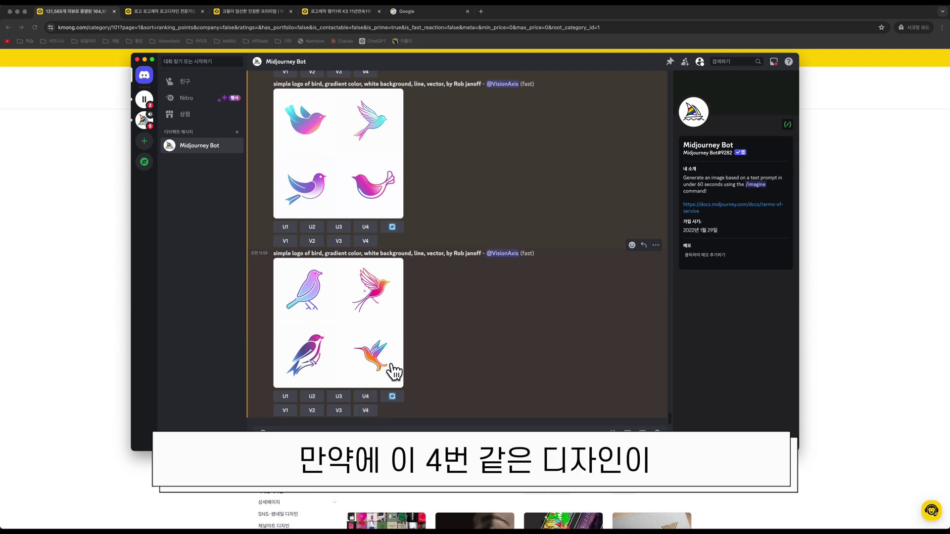
pyautogui.click(370, 395)
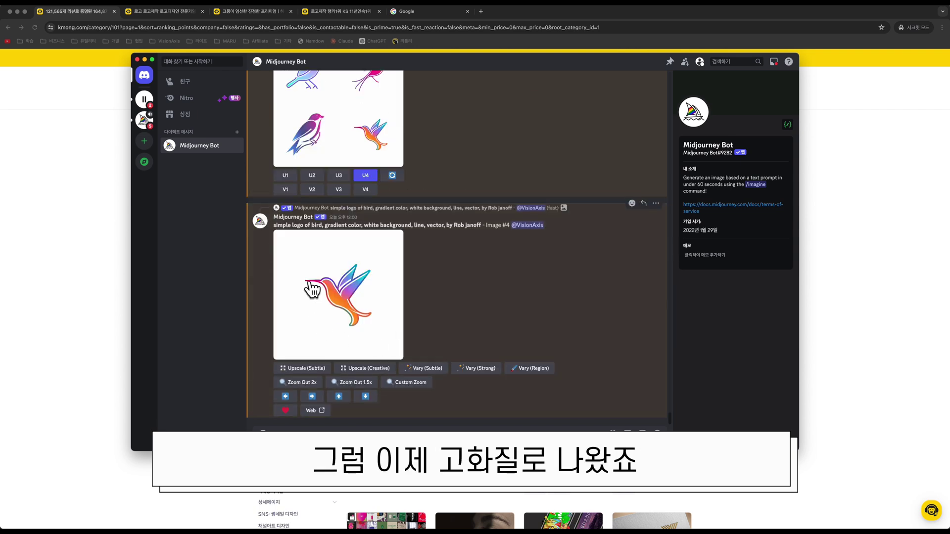
# - Create variations of the second image from each of the three most recent bird logo grids
pyautogui.scroll(3, 365, 339)
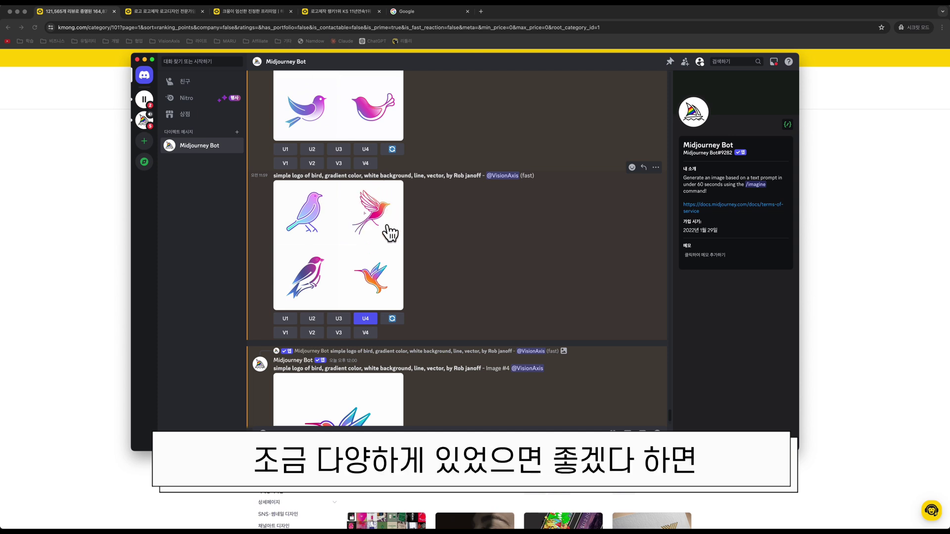
pyautogui.click(312, 332)
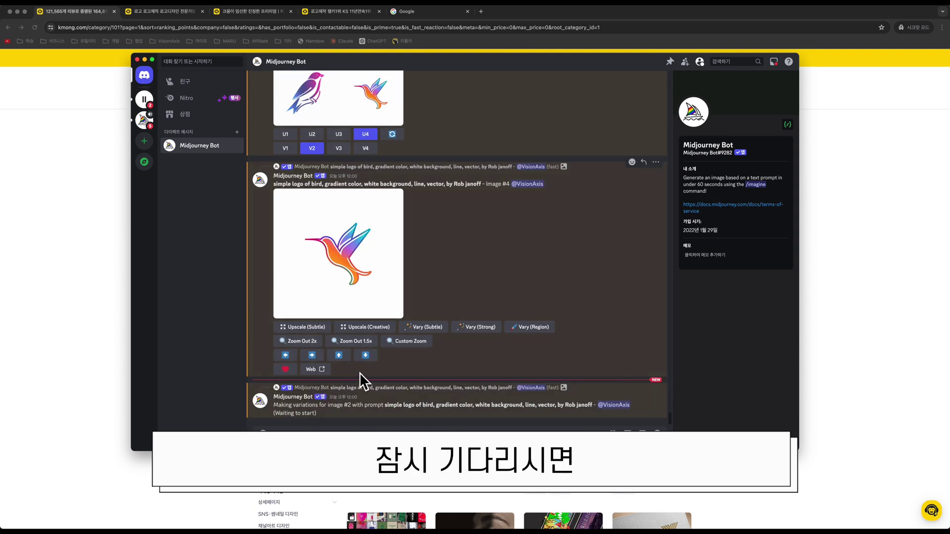
pyautogui.scroll(5, 359, 372)
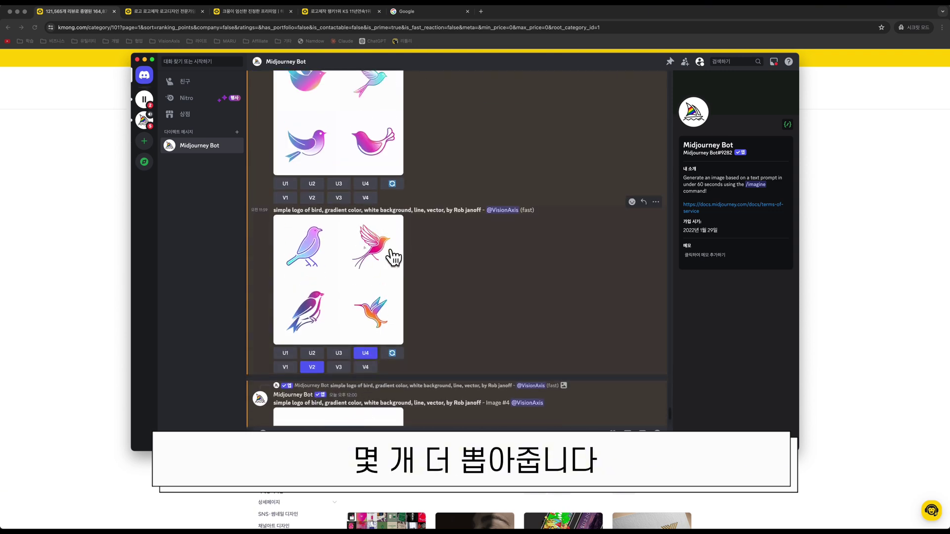
pyautogui.scroll(2, 394, 253)
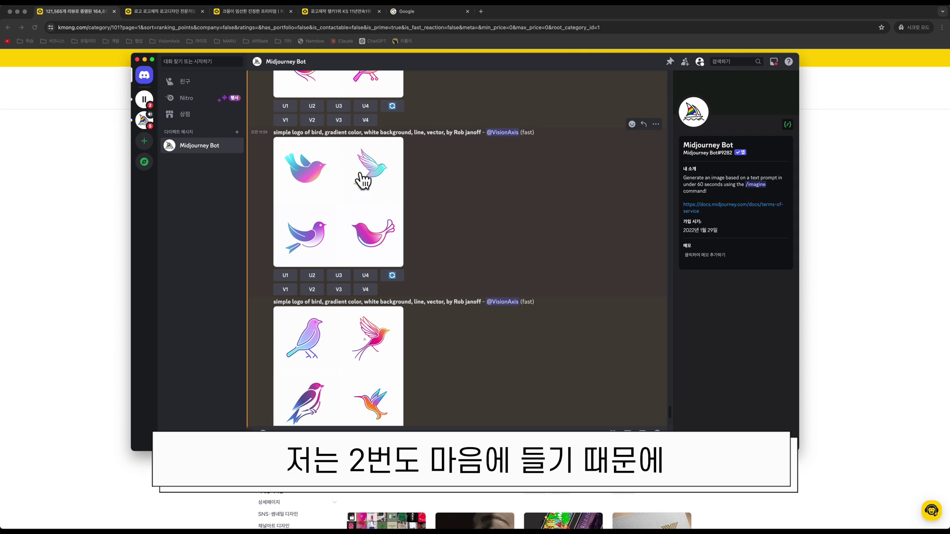
pyautogui.click(311, 289)
pyautogui.scroll(3, 357, 251)
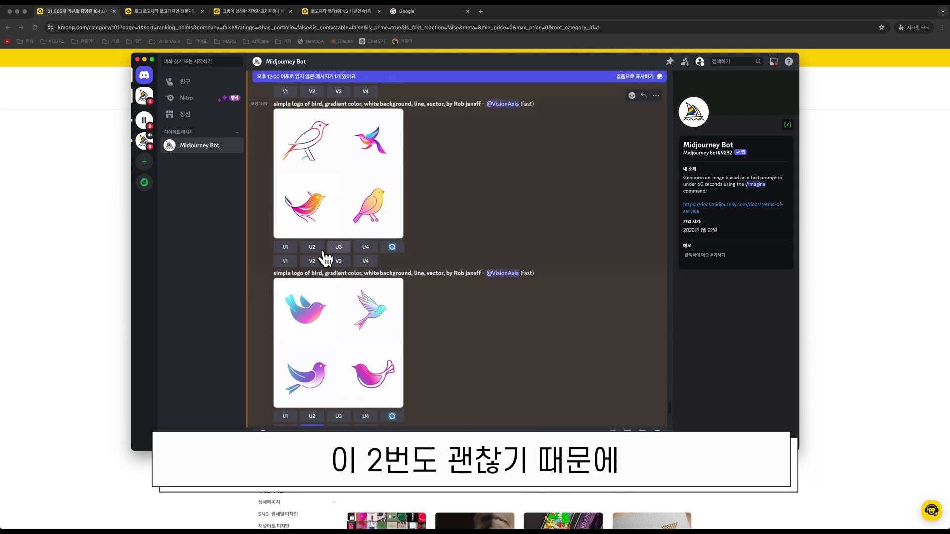
pyautogui.click(312, 262)
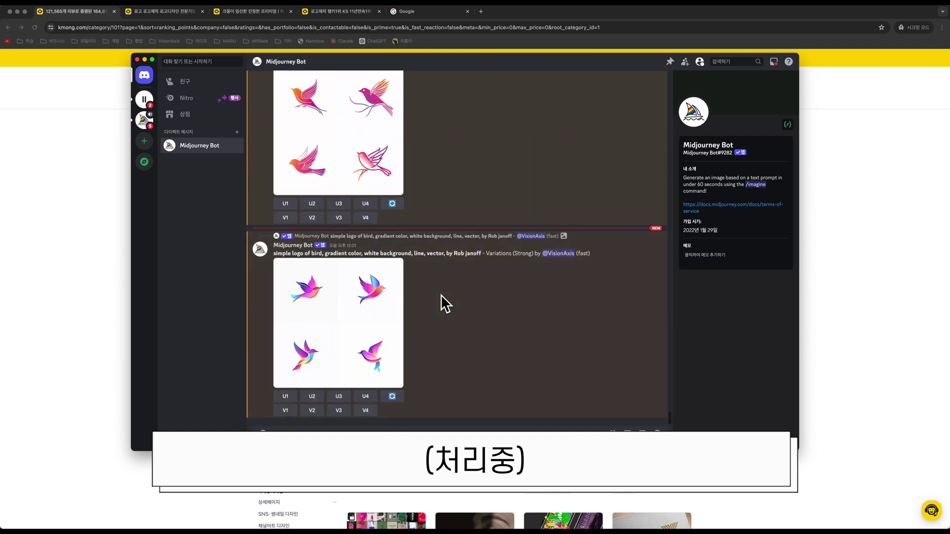
# - Review the new variation grids and upscale the third bird from the grid of vivid magenta, purple and blue birds
pyautogui.click(392, 396)
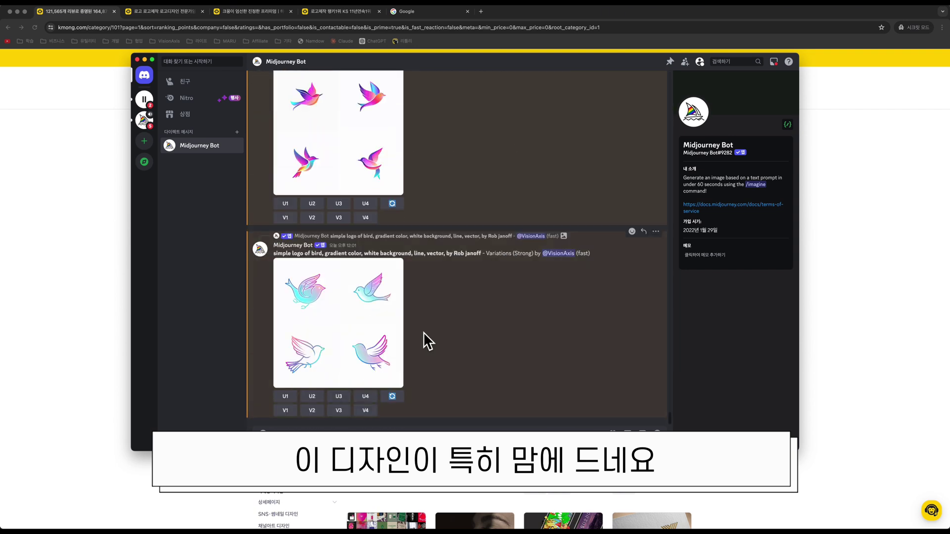
pyautogui.scroll(4, 423, 332)
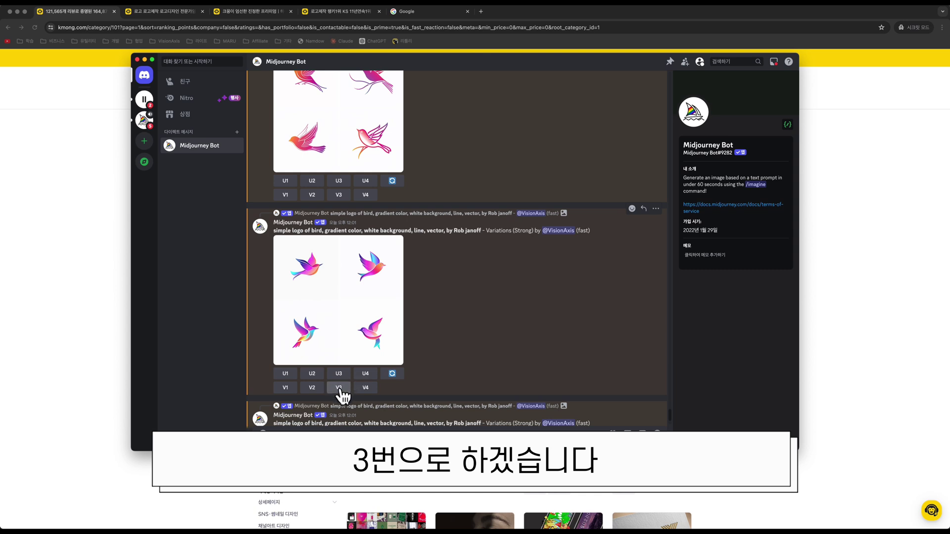
pyautogui.click(339, 374)
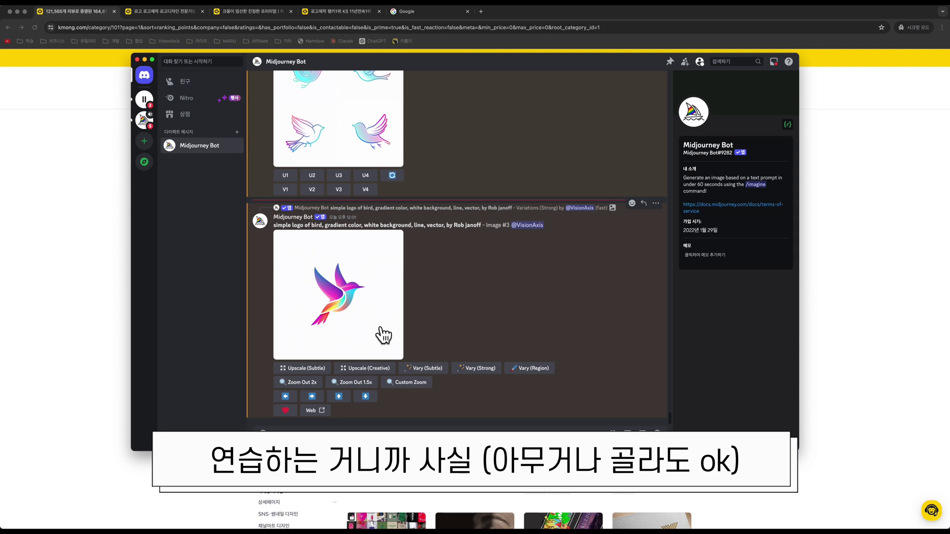
# - Enlarge the upscaled multicolor bird logo and save it as a PNG in the Downloads folder
pyautogui.click(382, 286)
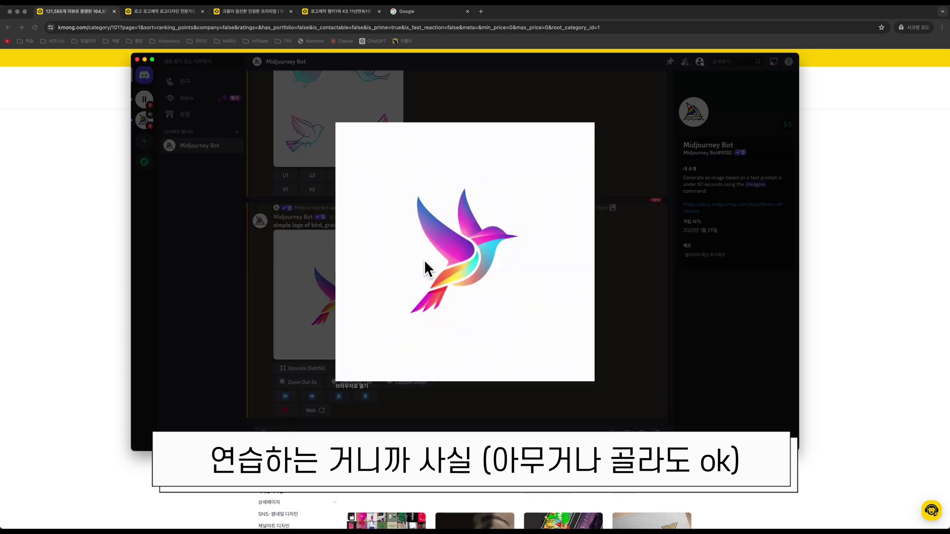
pyautogui.rightClick(423, 259)
pyautogui.click(446, 277)
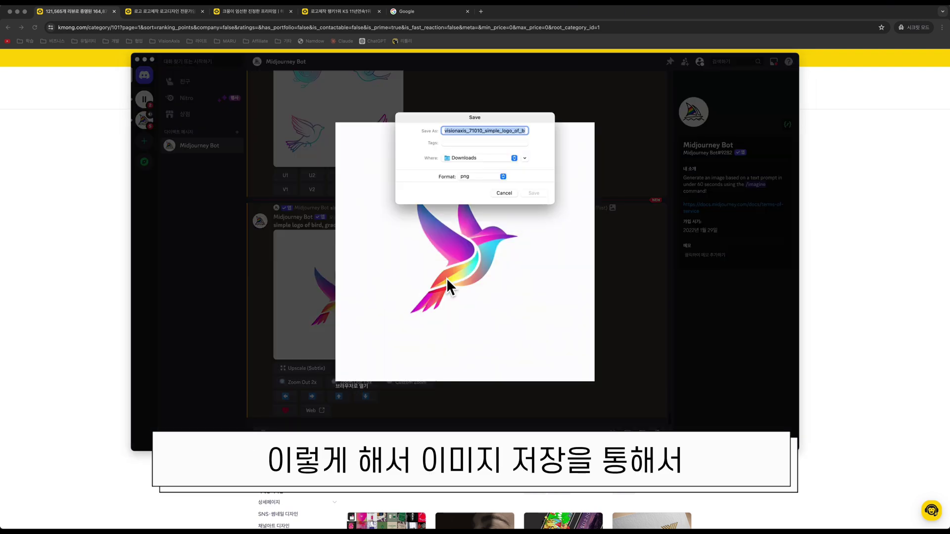
pyautogui.click(609, 235)
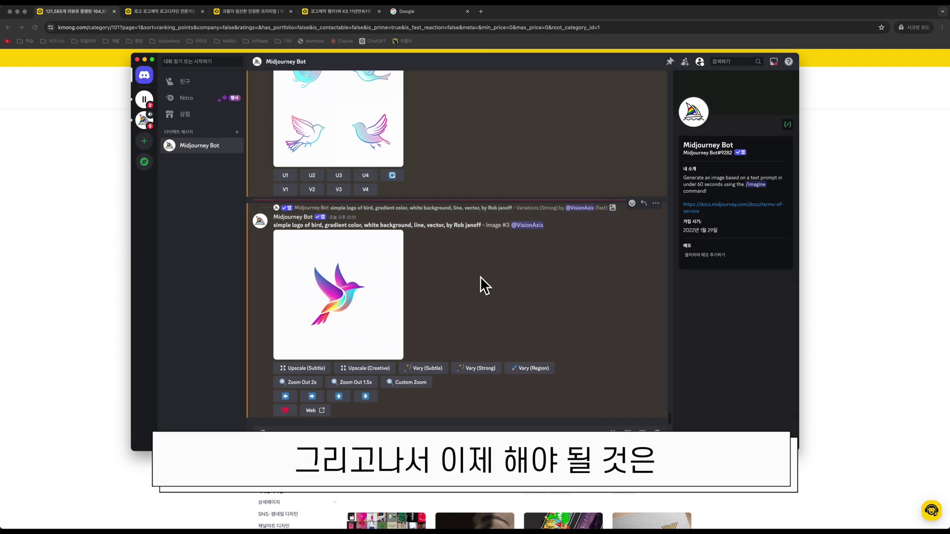
# - Enlarge the upscaled bird logo again and check which file format it is saved in
pyautogui.click(326, 317)
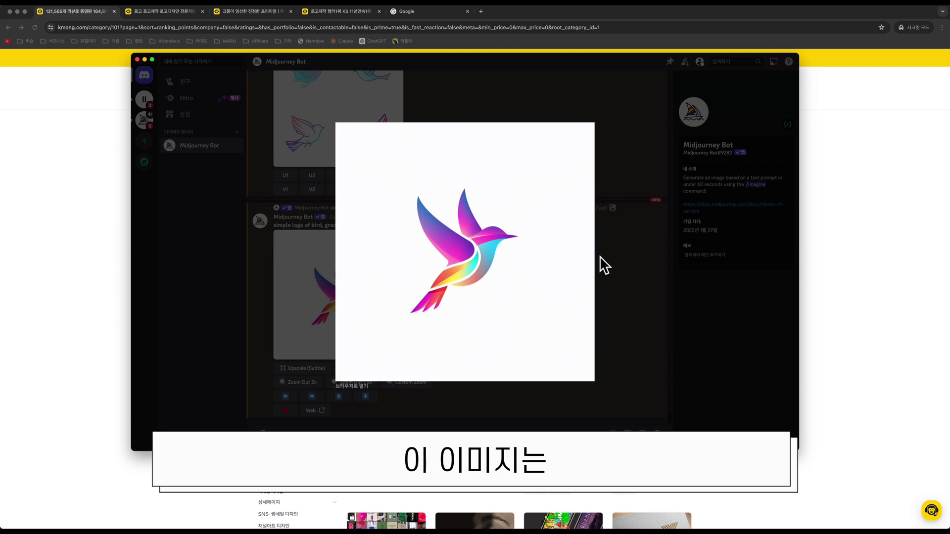
pyautogui.rightClick(503, 240)
pyautogui.click(519, 261)
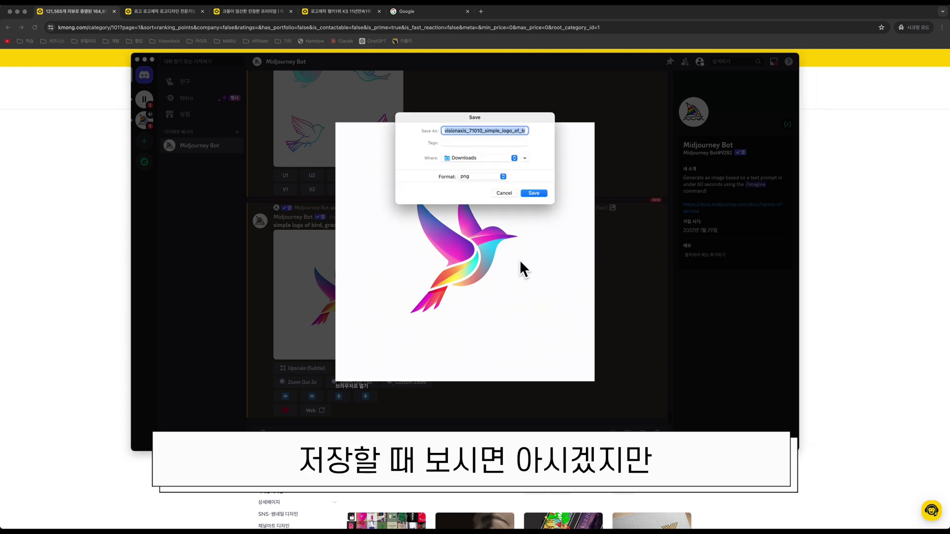
pyautogui.click(497, 190)
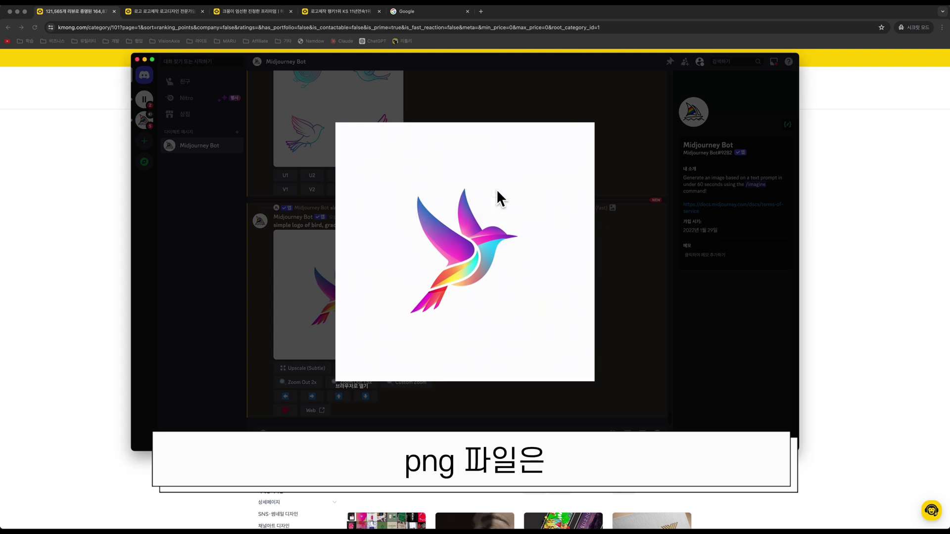
pyautogui.click(623, 286)
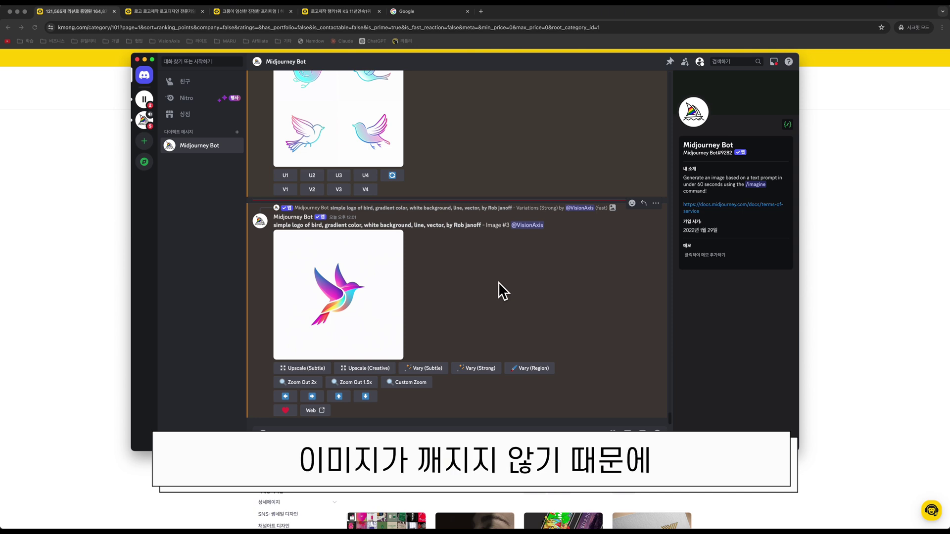
# - Switch to the browser and search Google for "png to vector" in a new tab
pyautogui.click(494, 12)
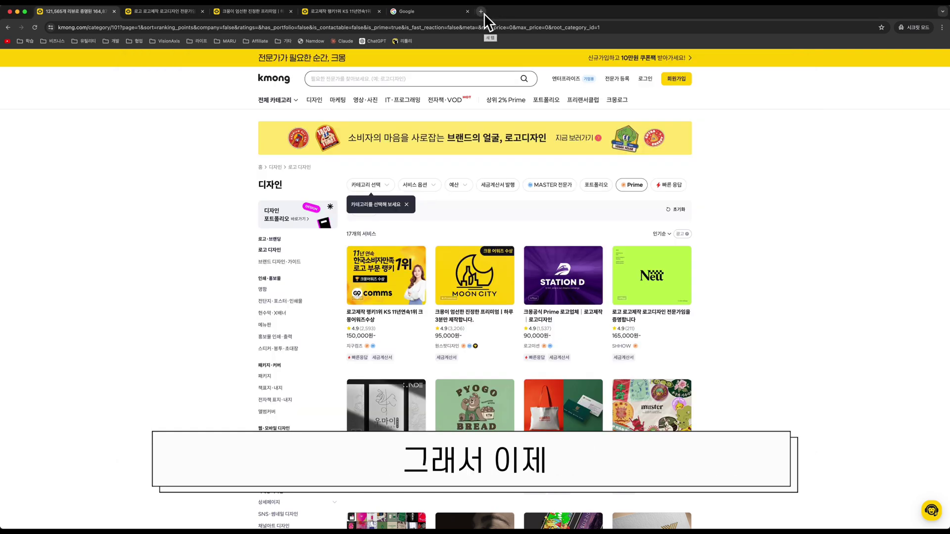
pyautogui.click(484, 14)
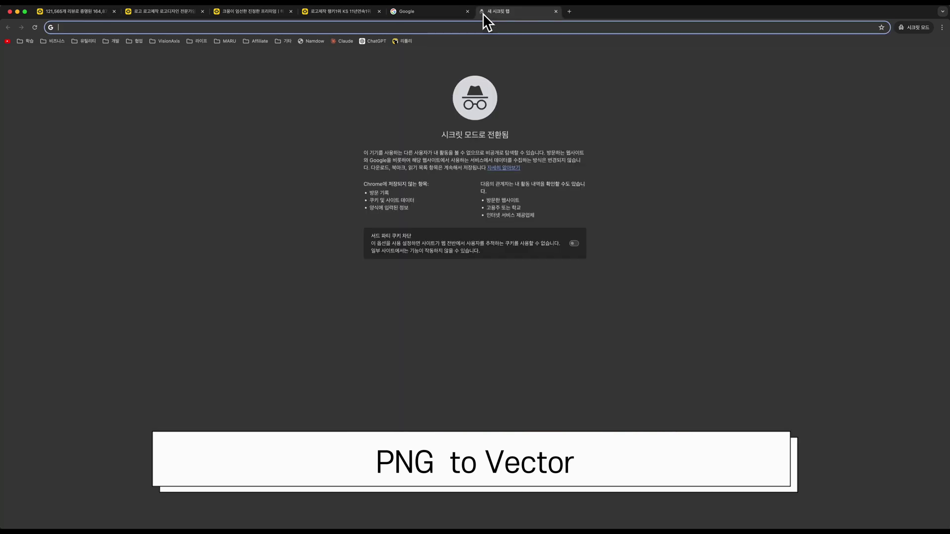
pyautogui.write('png to vecto')
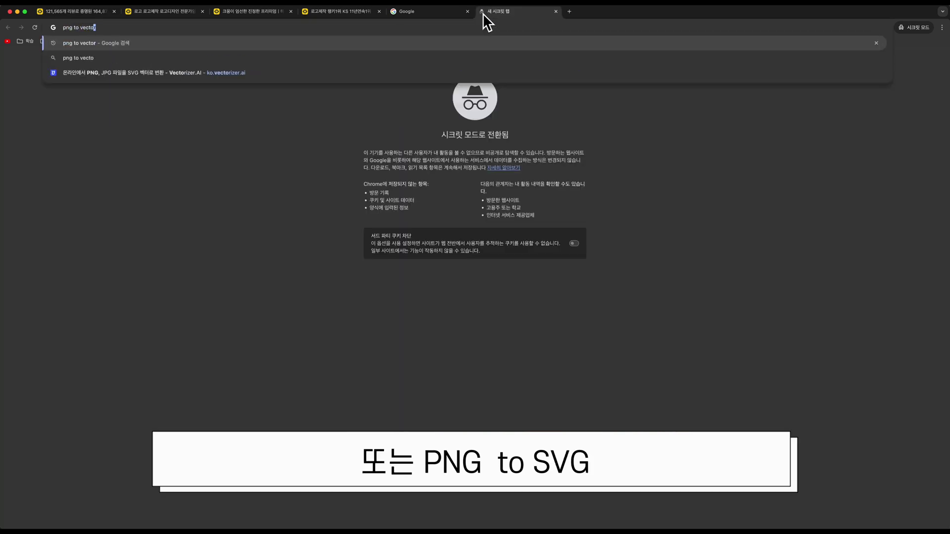
pyautogui.press('Return')
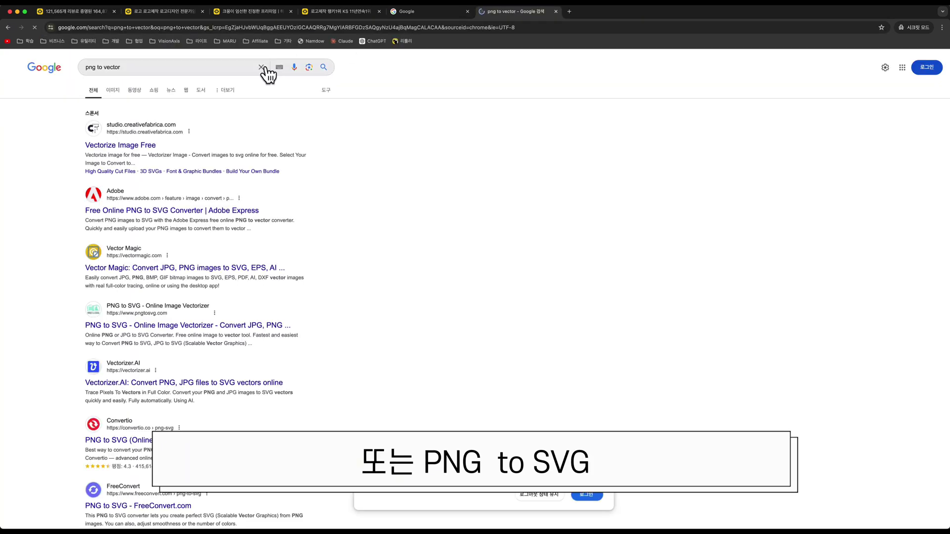
# - Look through the PNG-to-vector converter search results, including the Vectorizer.AI entry
pyautogui.scroll(-3, 240, 152)
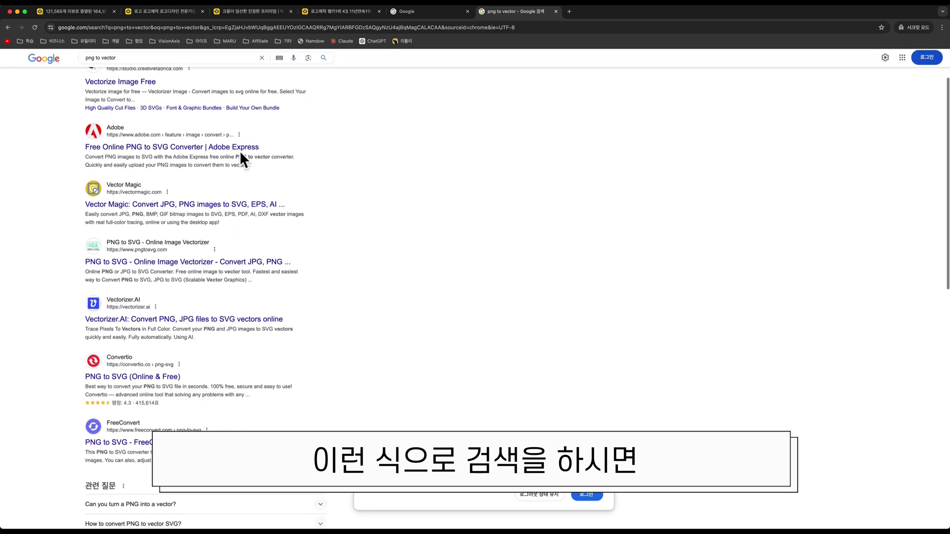
pyautogui.scroll(-4, 268, 358)
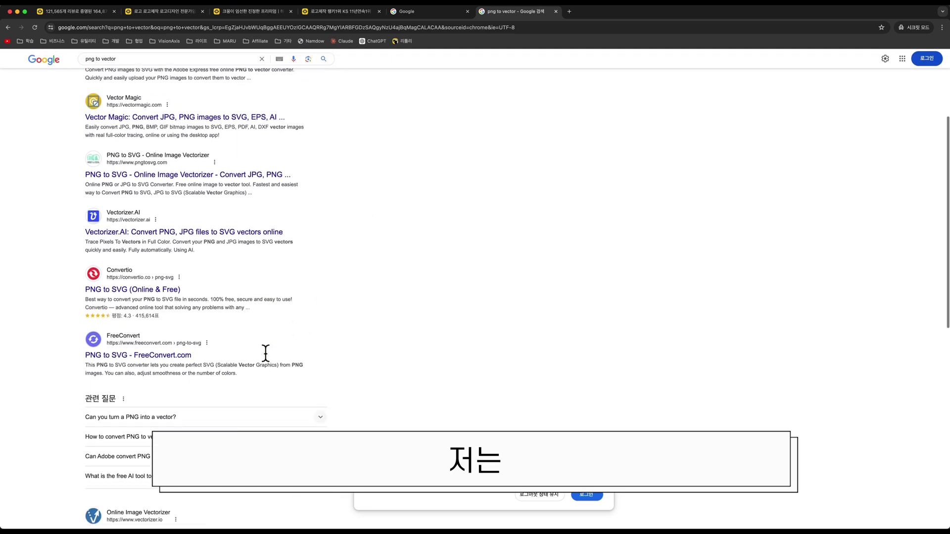
pyautogui.scroll(5, 268, 361)
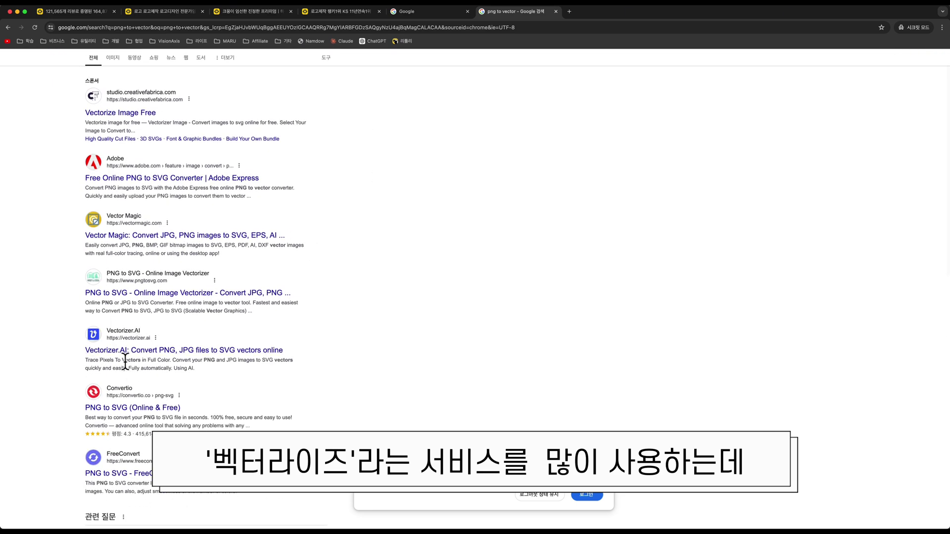
pyautogui.moveTo(143, 369); pyautogui.dragTo(206, 329)
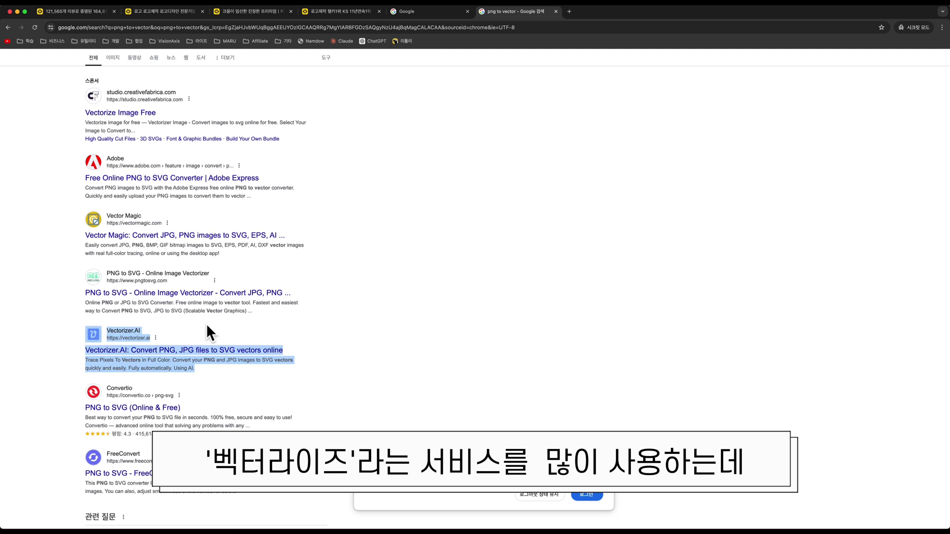
pyautogui.click(197, 319)
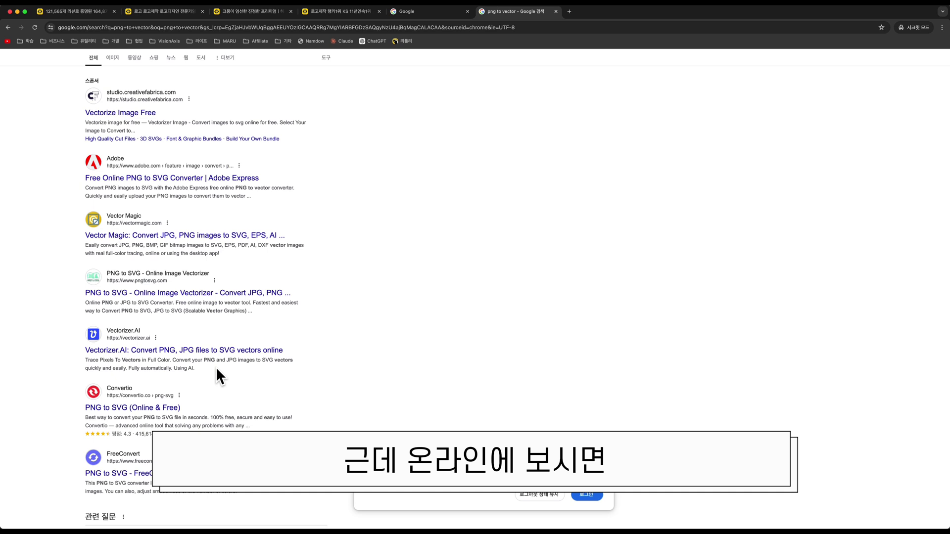
pyautogui.scroll(2, 198, 233)
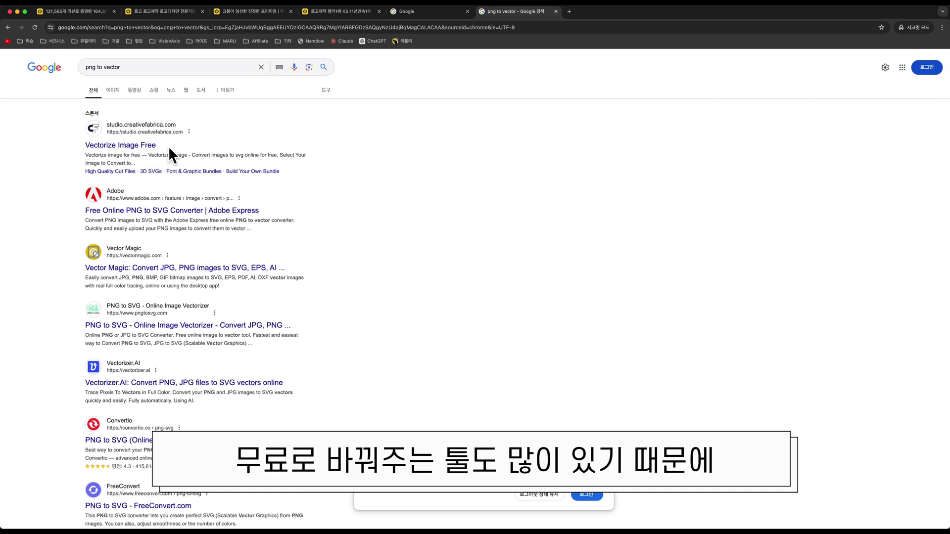
pyautogui.scroll(-3, 180, 262)
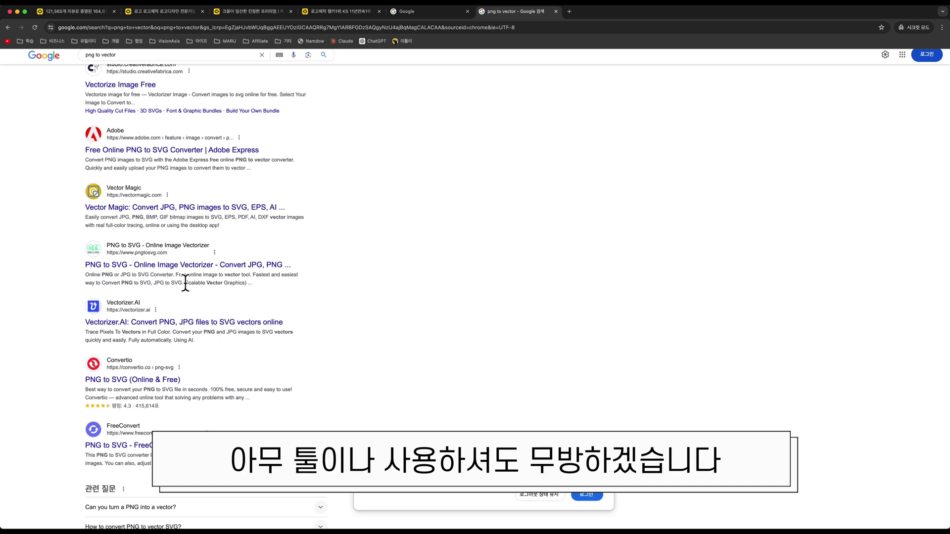
pyautogui.scroll(-3, 206, 288)
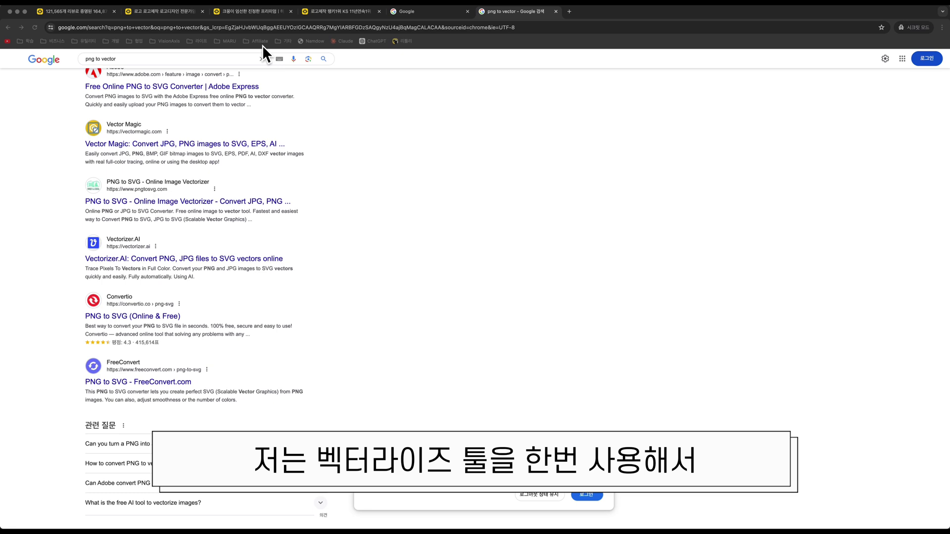
# - Switch to the Vectorizer.io browser window, upload the saved bird logo PNG and download the vectorized result as SVG v1.2 P/S
pyautogui.press('super+Tab')
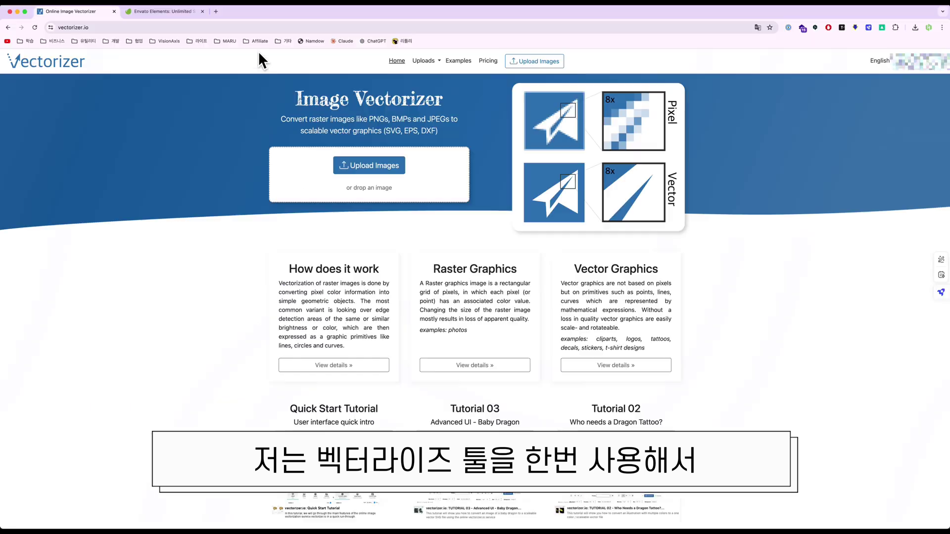
pyautogui.click(376, 165)
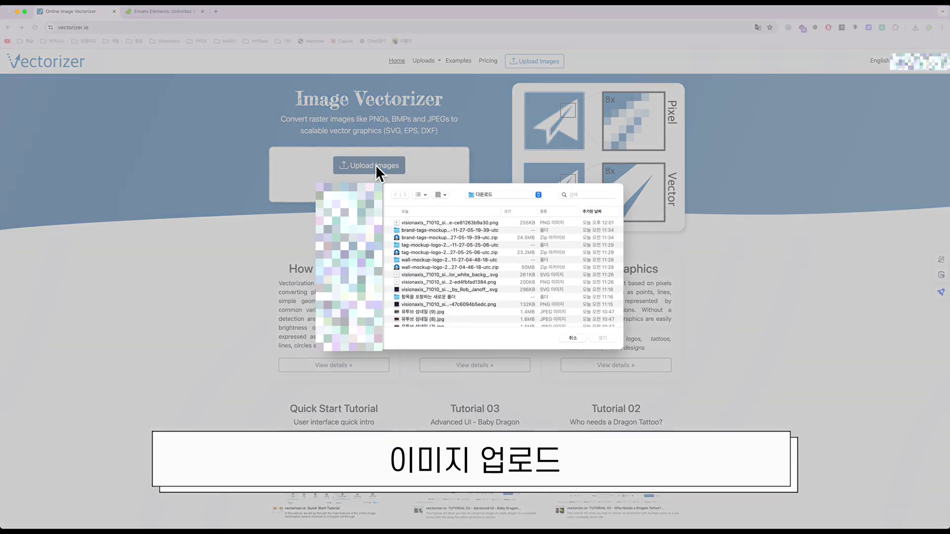
pyautogui.doubleClick(414, 221)
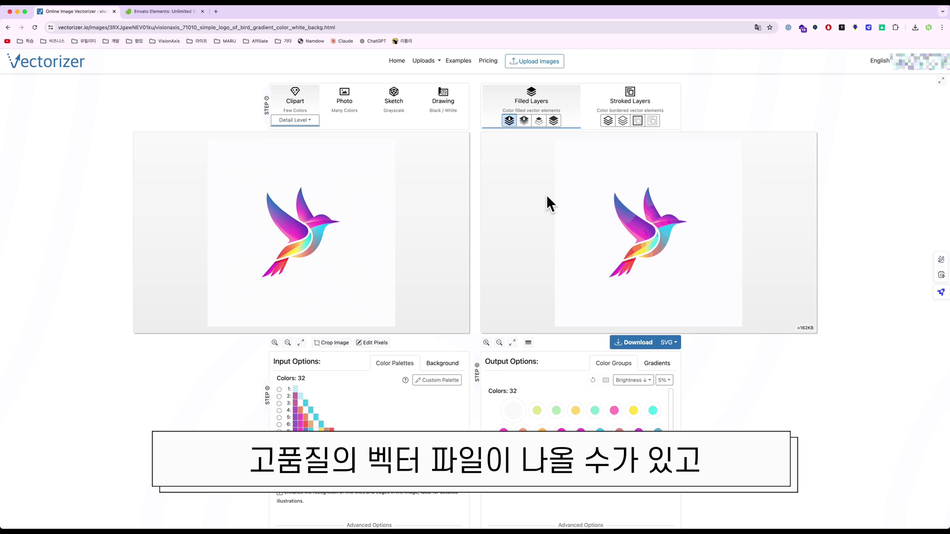
pyautogui.click(671, 345)
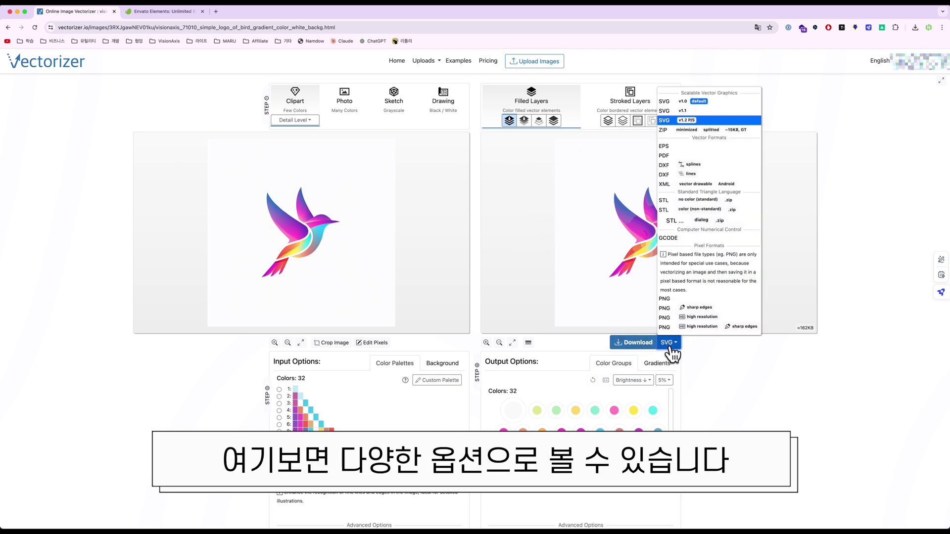
pyautogui.click(688, 122)
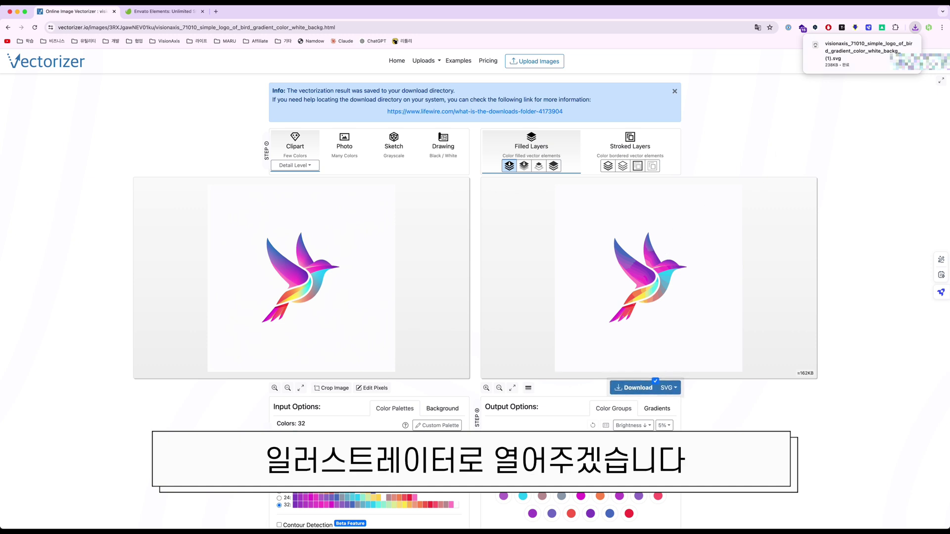
# - Open the downloaded bird logo SVG from the Downloads folder in Adobe Illustrator and enlarge its window to fill the screen
pyautogui.click(877, 49)
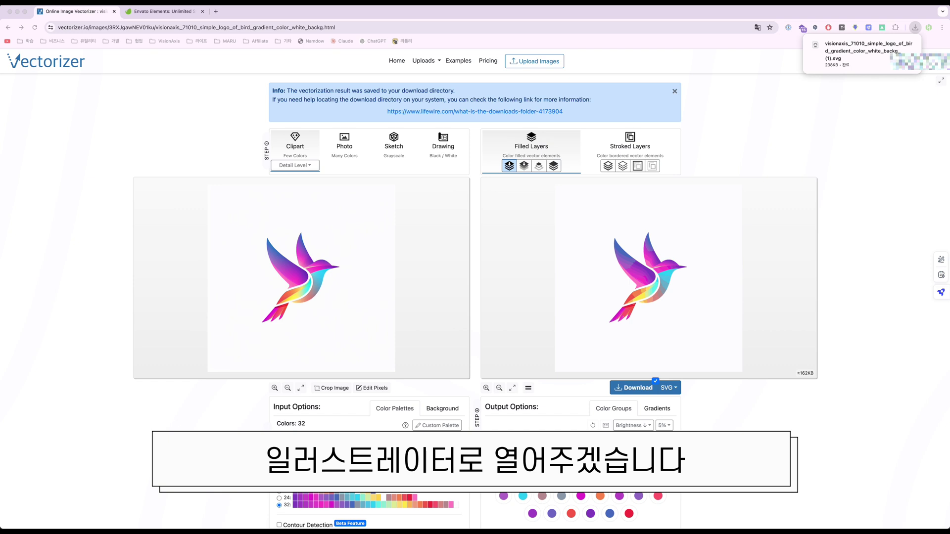
pyautogui.moveTo(617, 177); pyautogui.dragTo(577, 191)
pyautogui.rightClick(546, 221)
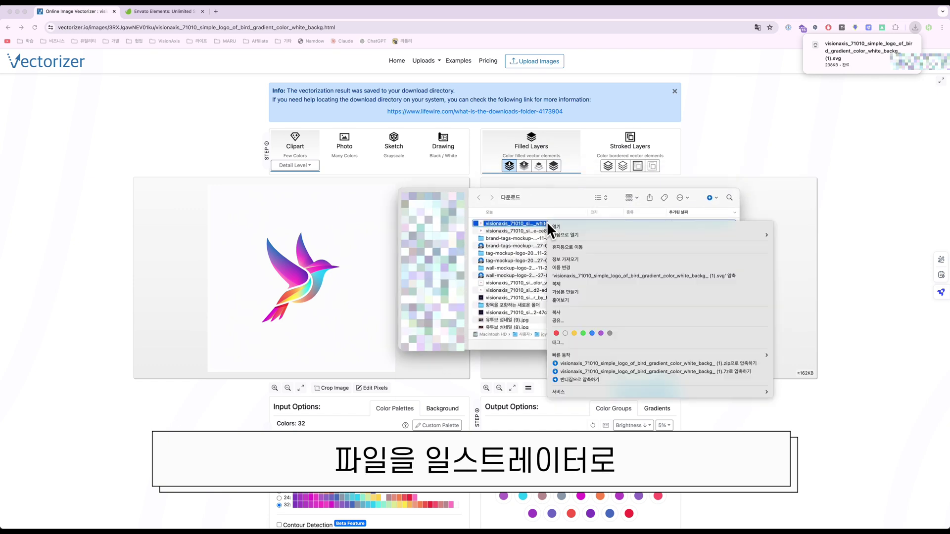
pyautogui.moveTo(560, 235)
pyautogui.click(781, 236)
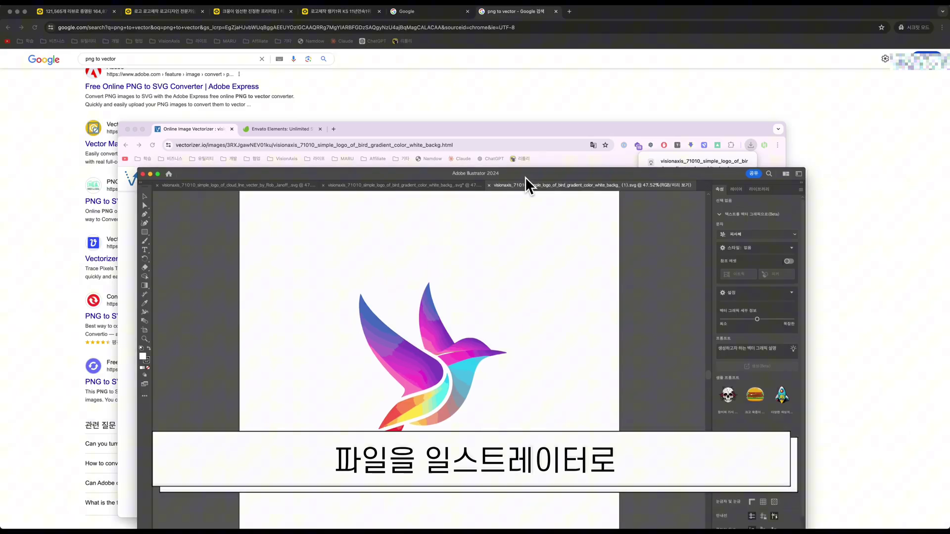
pyautogui.doubleClick(524, 177)
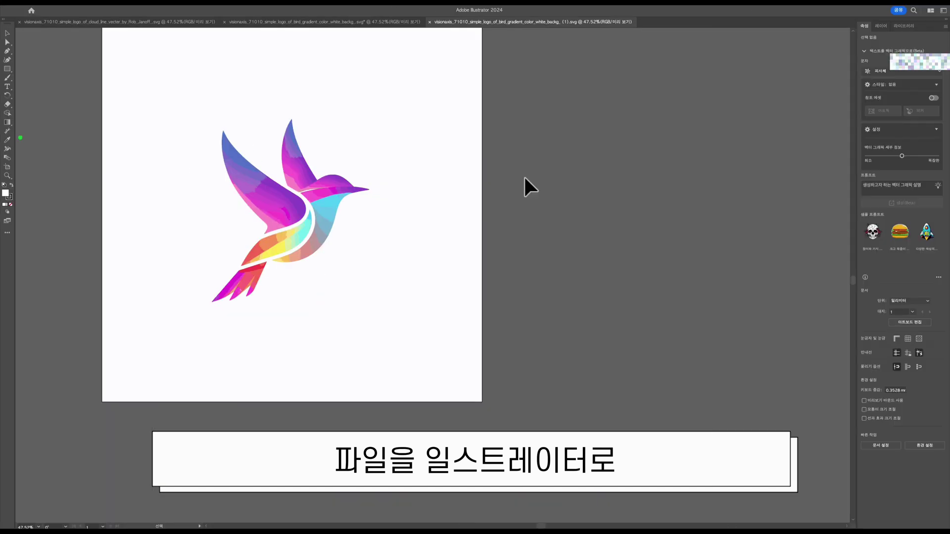
# - Move the off-white background shape away from behind the bird, delete it and select the remaining bird group
pyautogui.moveTo(247, 127); pyautogui.dragTo(560, 126)
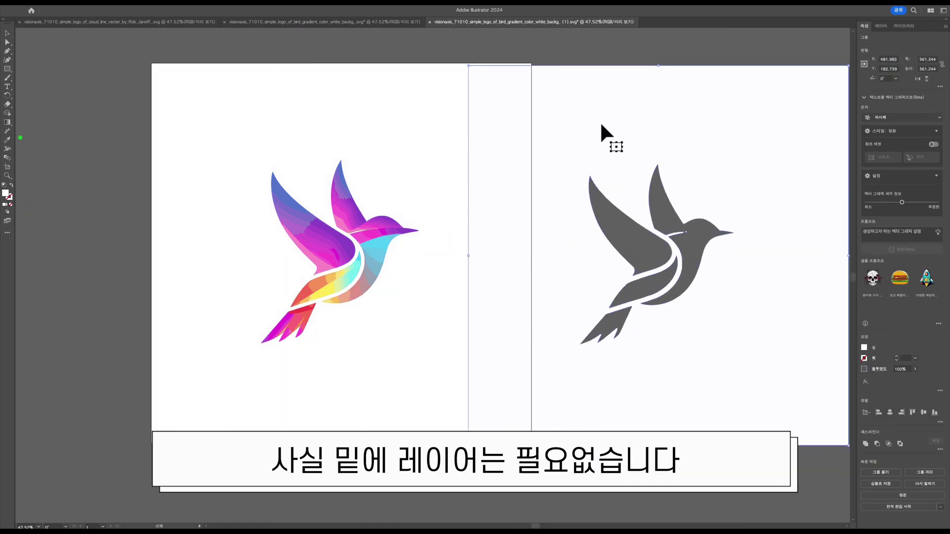
pyautogui.press('Delete')
pyautogui.click(360, 234)
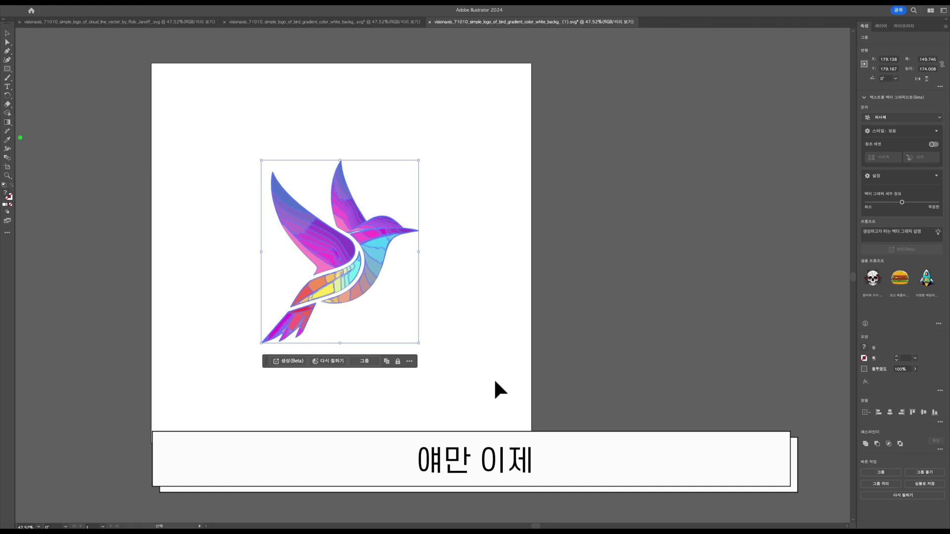
pyautogui.press('v')
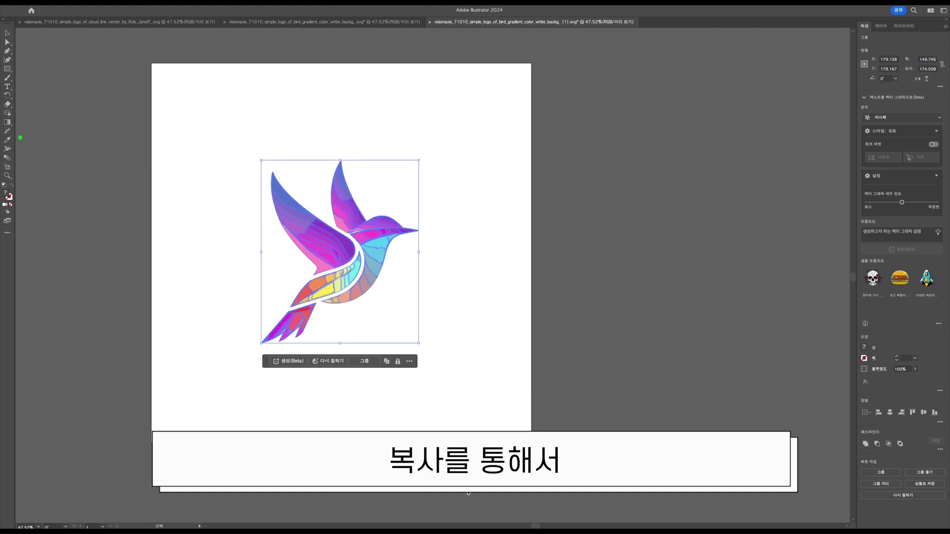
# - Deselect the bird artwork and examine how cleanly its colour areas were vectorized
pyautogui.click(510, 319)
pyautogui.moveTo(443, 122); pyautogui.dragTo(247, 383)
pyautogui.click(453, 291)
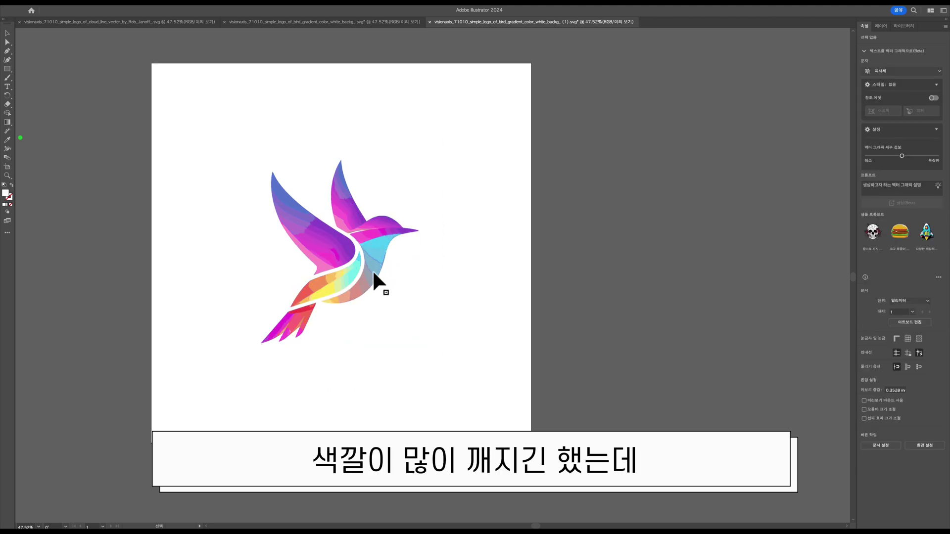
pyautogui.hscroll(-1, 403, 270)
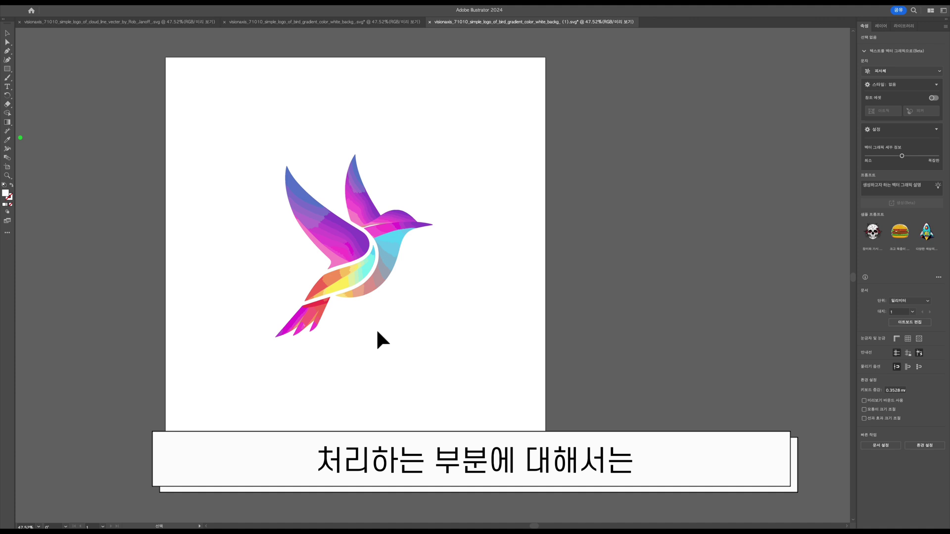
pyautogui.scroll(1, 378, 332)
pyautogui.hscroll(-1, 377, 333)
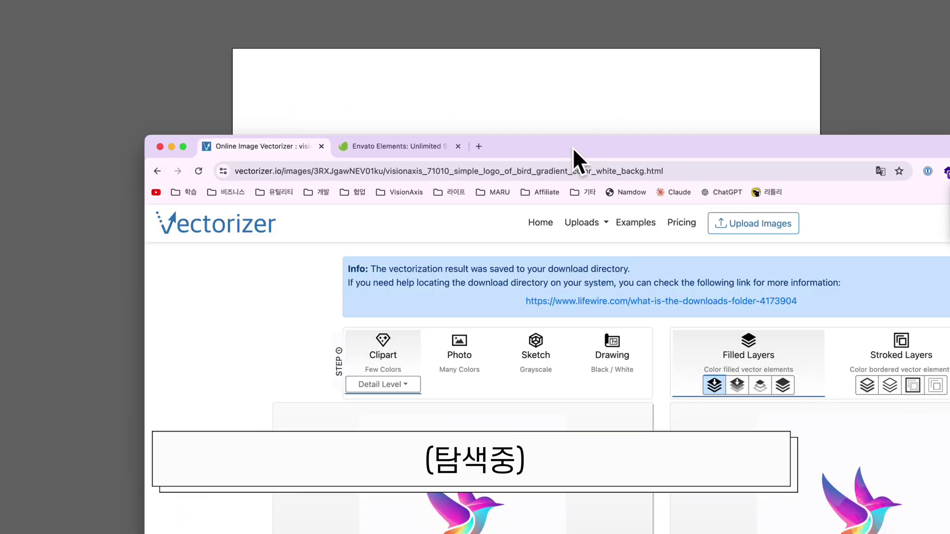
# - Switch to Envato Elements in the browser, search for "logo mockup" and narrow the results to Graphic Templates
pyautogui.click(429, 146)
pyautogui.moveTo(559, 142); pyautogui.dragTo(531, 53)
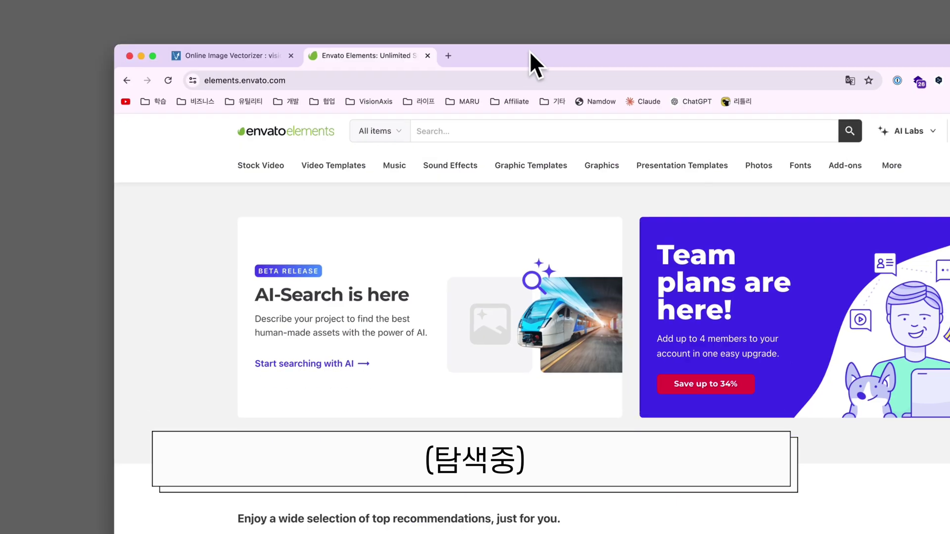
pyautogui.click(486, 130)
pyautogui.write('logo mockup')
pyautogui.press('Return')
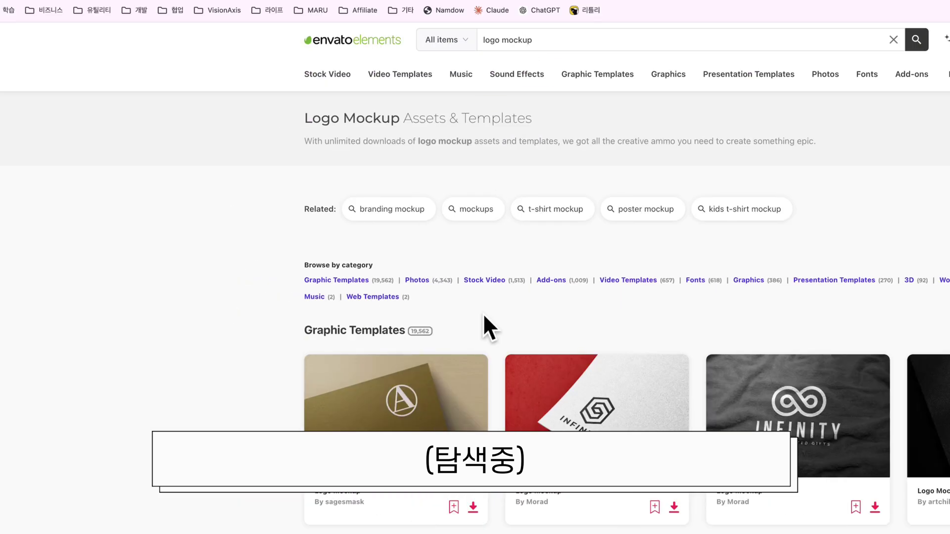
pyautogui.scroll(-3, 494, 307)
pyautogui.click(947, 179)
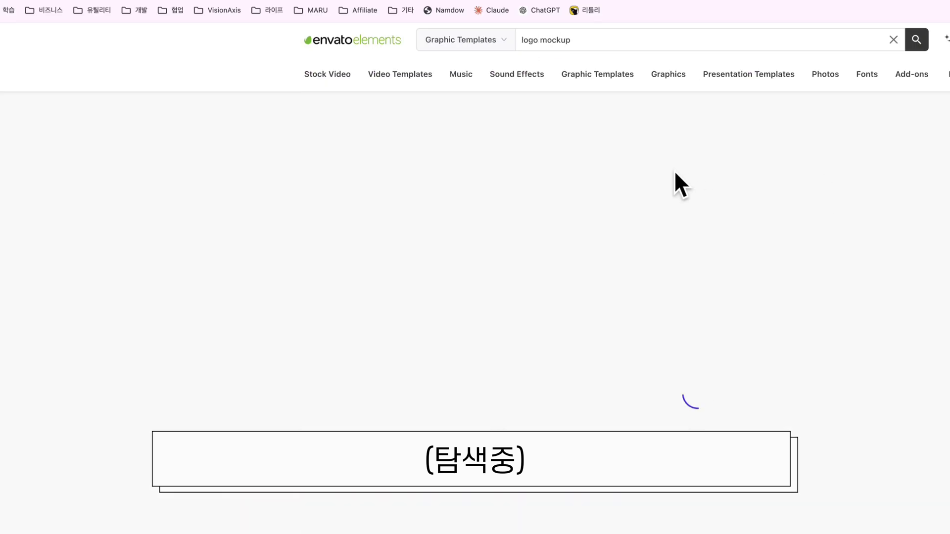
# - Look through the logo mockup graphic templates for designs that suit the bird logo
pyautogui.scroll(-10, 671, 183)
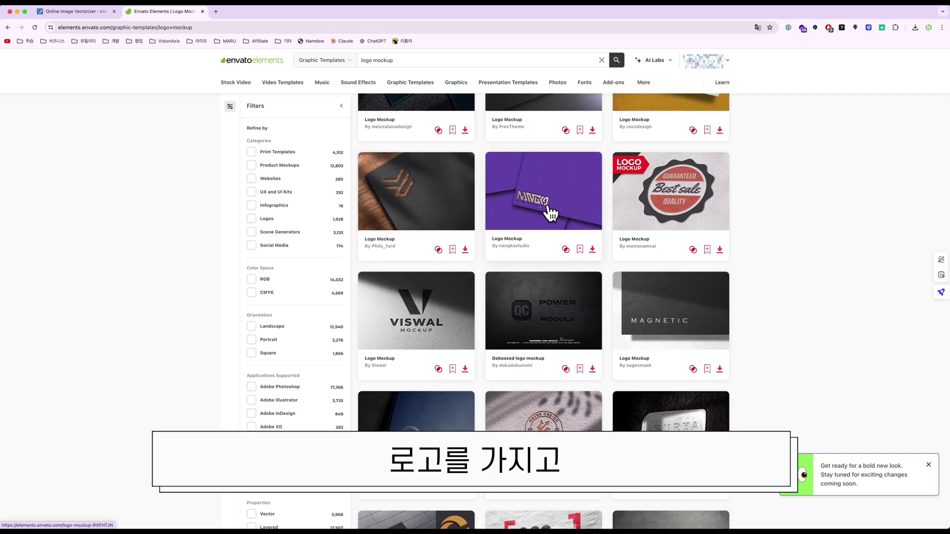
pyautogui.scroll(-5, 628, 319)
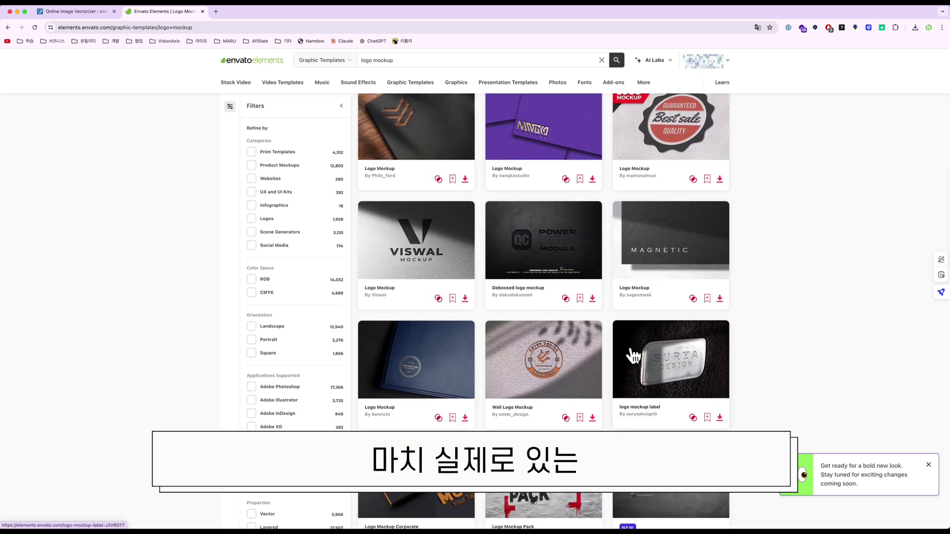
pyautogui.scroll(-3, 568, 250)
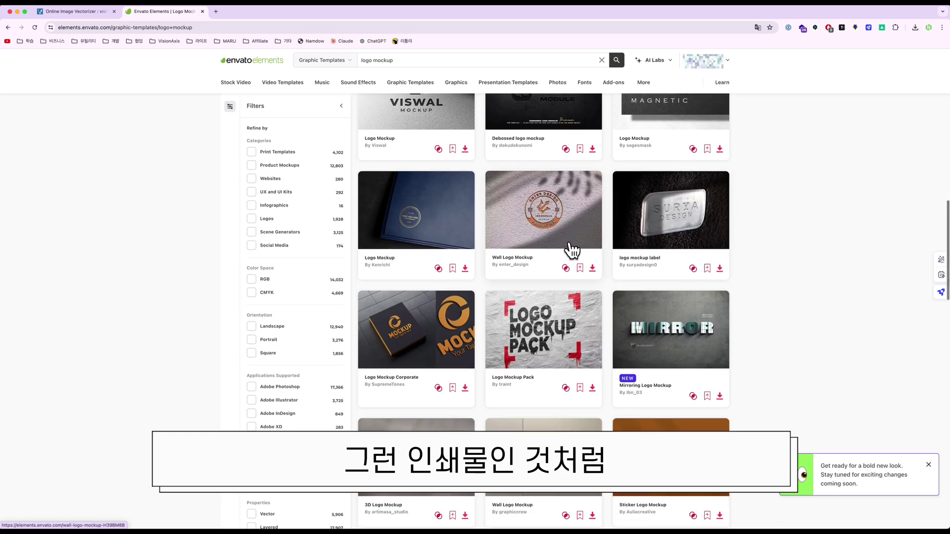
pyautogui.scroll(-15, 571, 297)
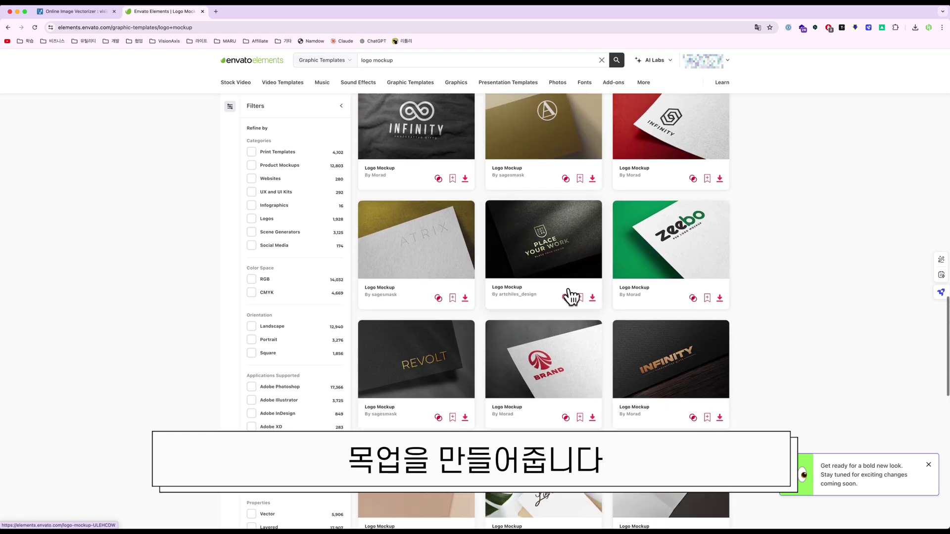
pyautogui.scroll(20, 571, 297)
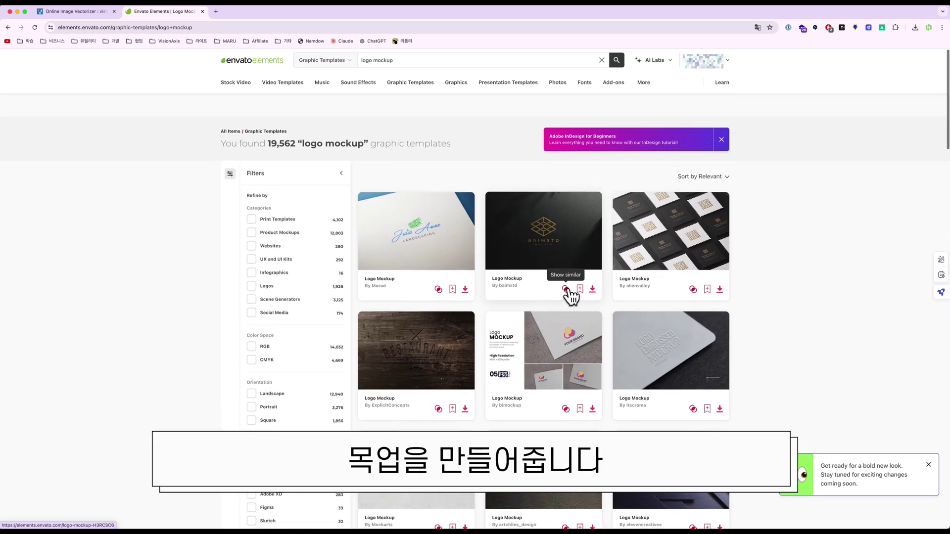
# - Change the template search to "mockup logo" within Graphic Templates
pyautogui.doubleClick(377, 61)
pyautogui.press('super+x')
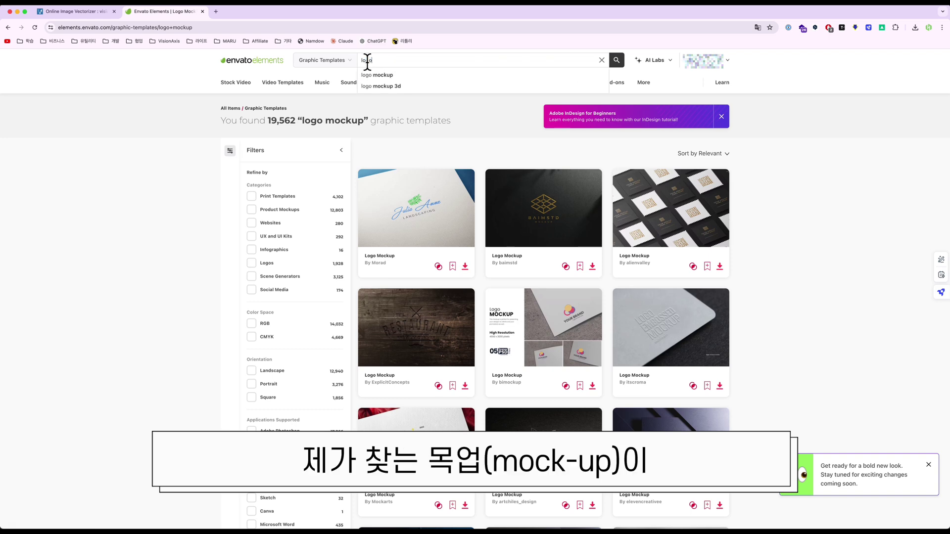
pyautogui.click(363, 61)
pyautogui.press('super+v')
pyautogui.press('BackSpace')
pyautogui.press('super+a')
pyautogui.write('logo')
pyautogui.press('Return')
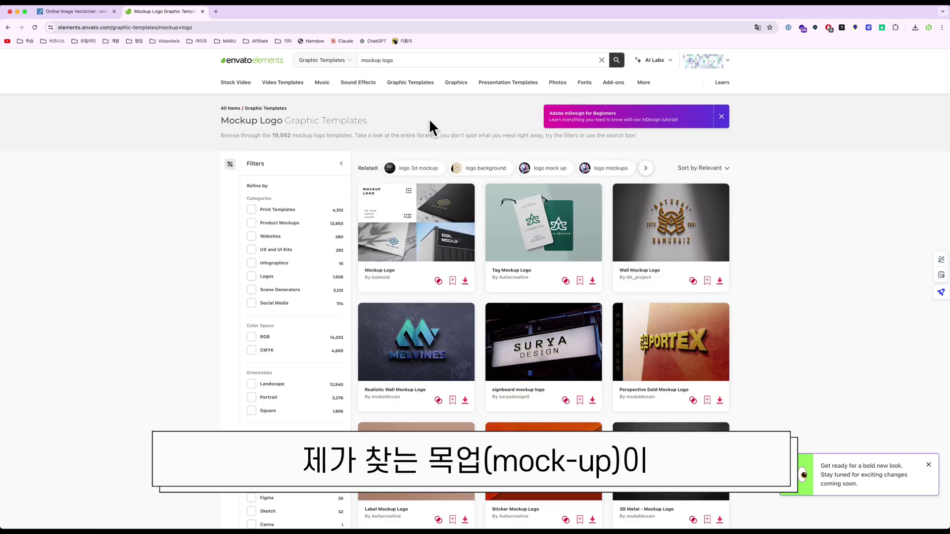
# - Browse the mockup logo results and download the Tag Mockup Logo template
pyautogui.scroll(-1, 438, 176)
pyautogui.scroll(-3, 438, 179)
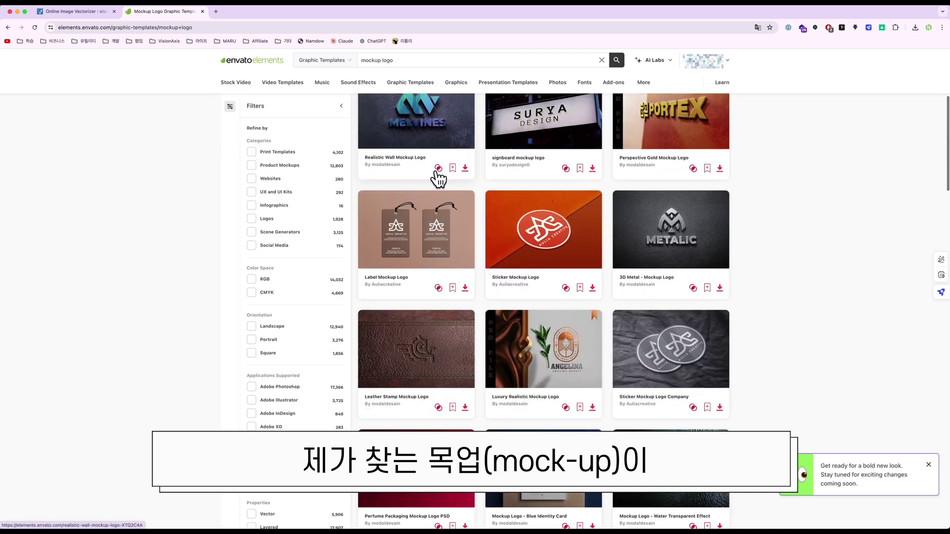
pyautogui.scroll(-5, 438, 179)
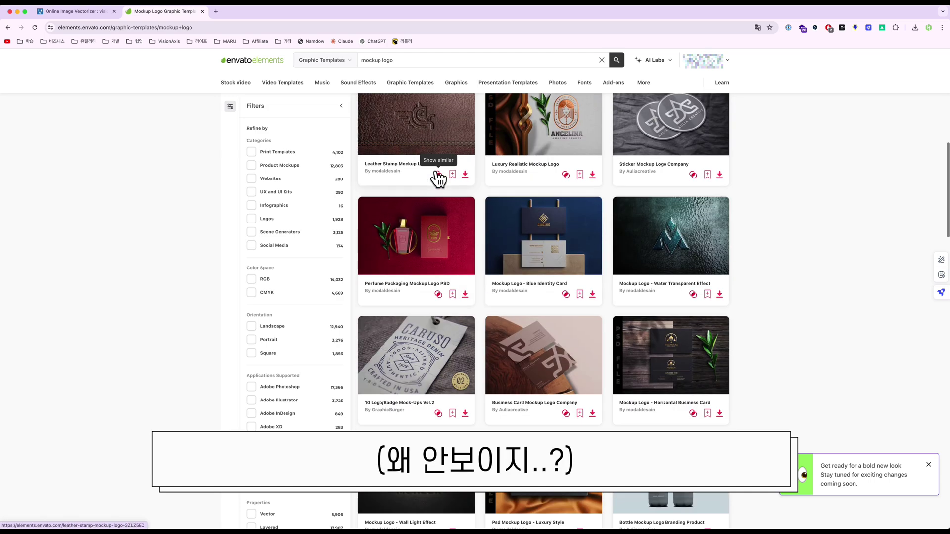
pyautogui.scroll(3, 437, 179)
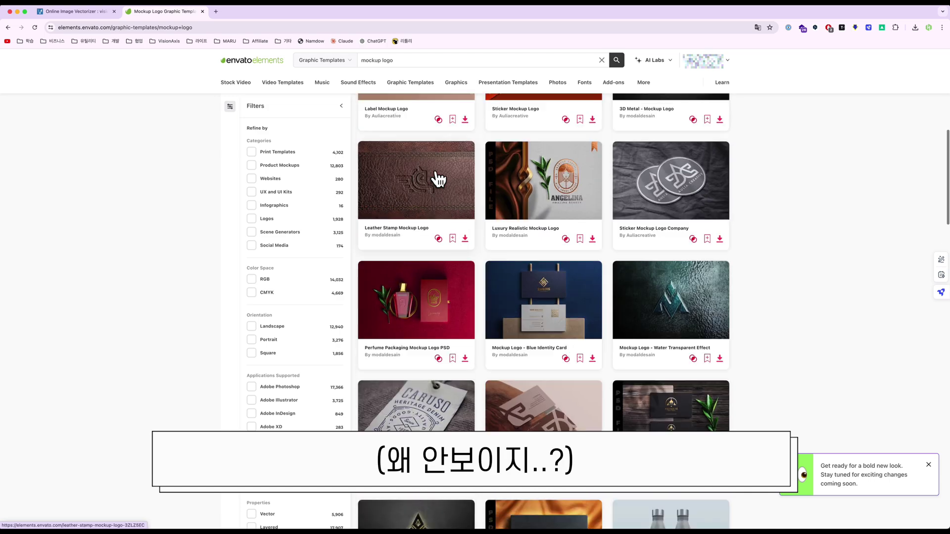
pyautogui.scroll(4, 438, 179)
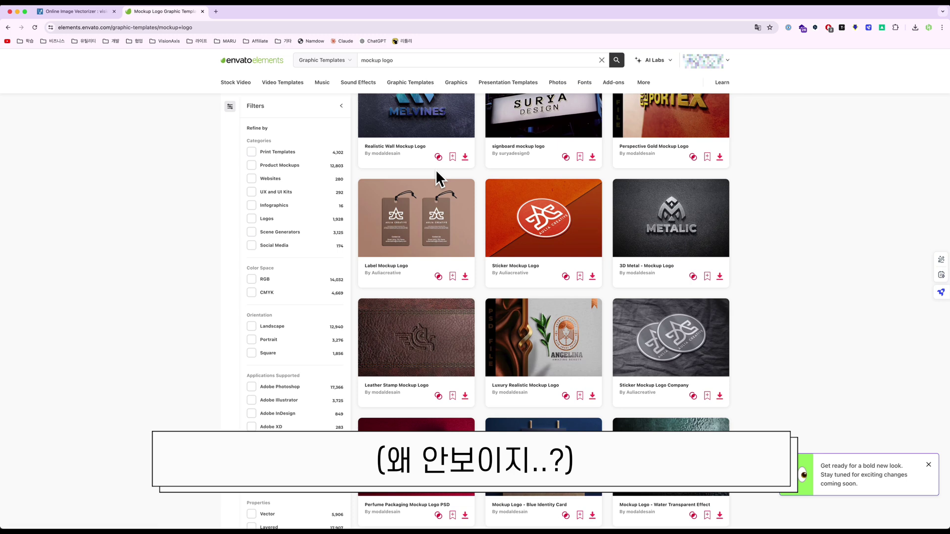
pyautogui.scroll(2, 436, 170)
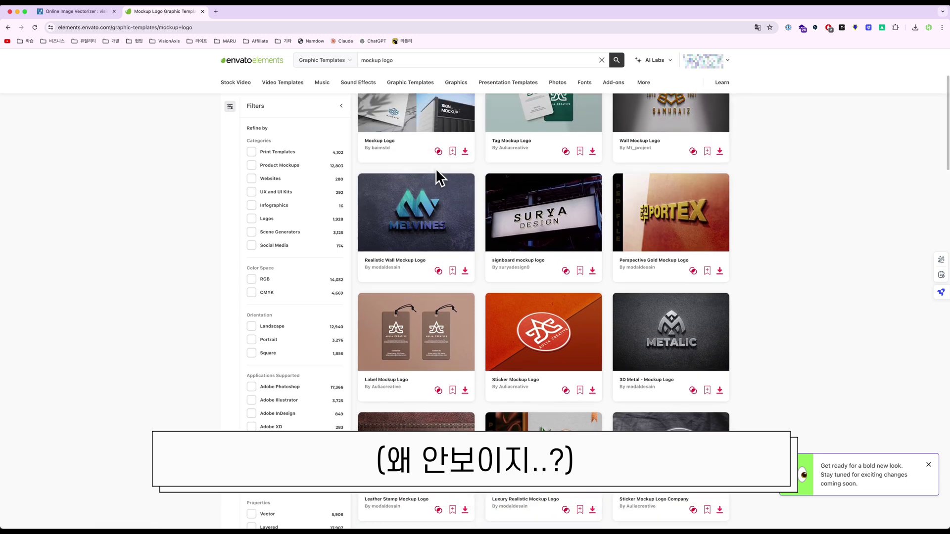
pyautogui.scroll(3, 435, 169)
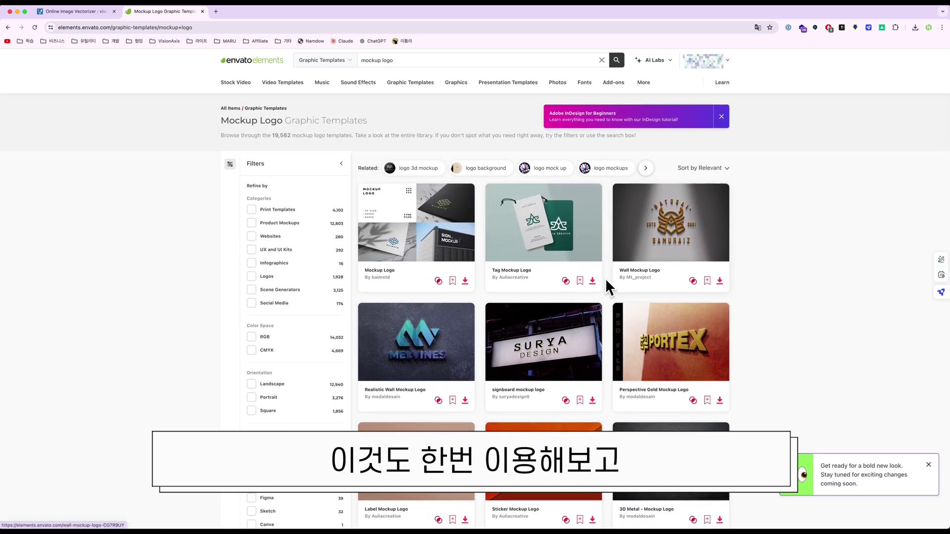
pyautogui.click(592, 281)
pyautogui.click(546, 354)
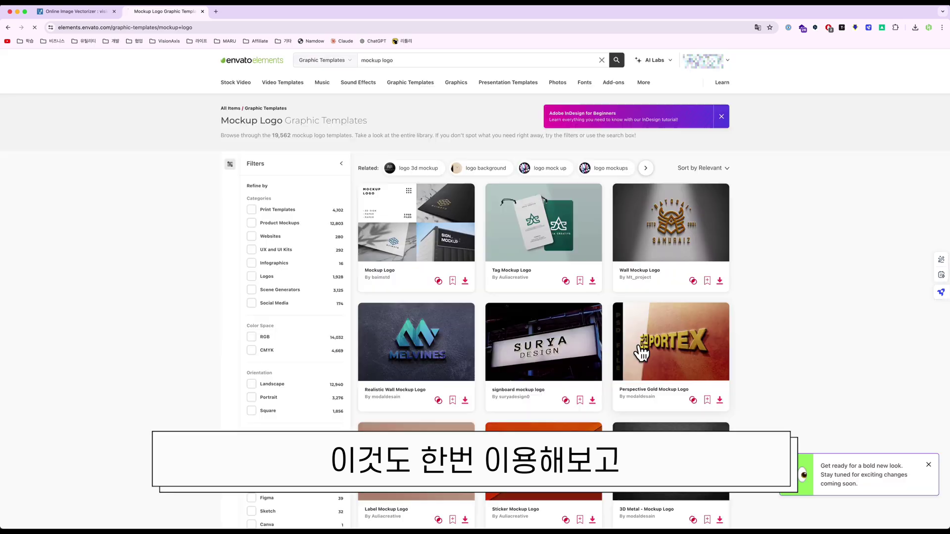
# - Browse further through the templates and download the "brand tags mockup logo texture" template
pyautogui.scroll(-5, 644, 277)
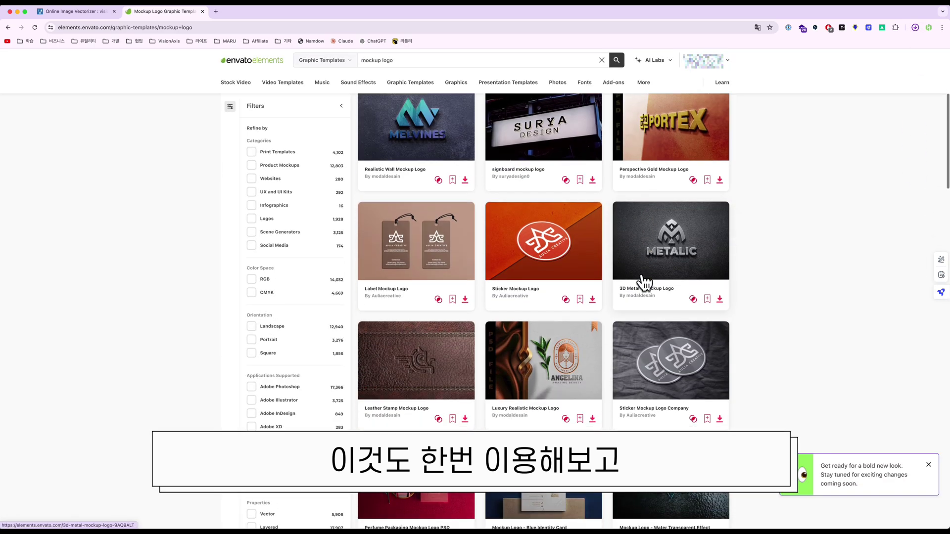
pyautogui.scroll(-3, 548, 357)
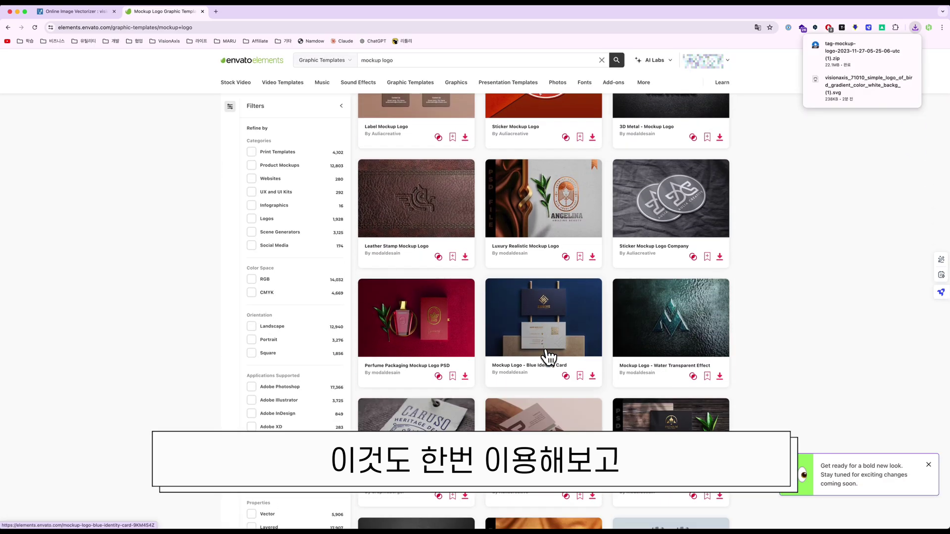
pyautogui.scroll(-5, 548, 357)
pyautogui.scroll(10, 548, 356)
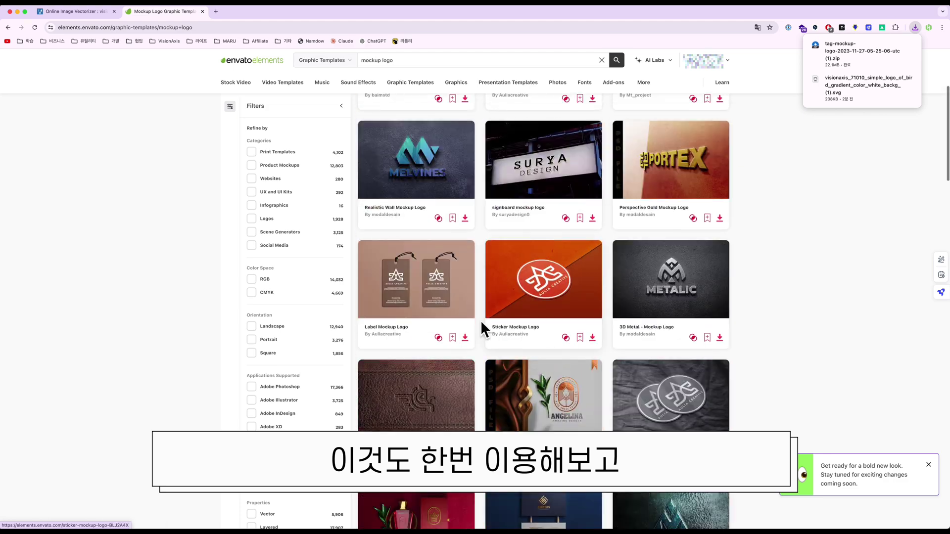
pyautogui.scroll(-9, 481, 347)
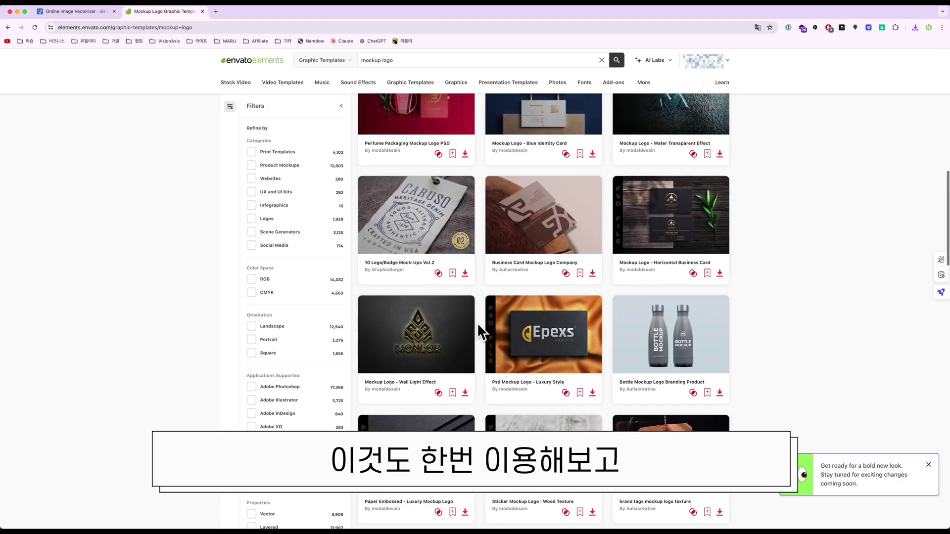
pyautogui.scroll(-2, 476, 322)
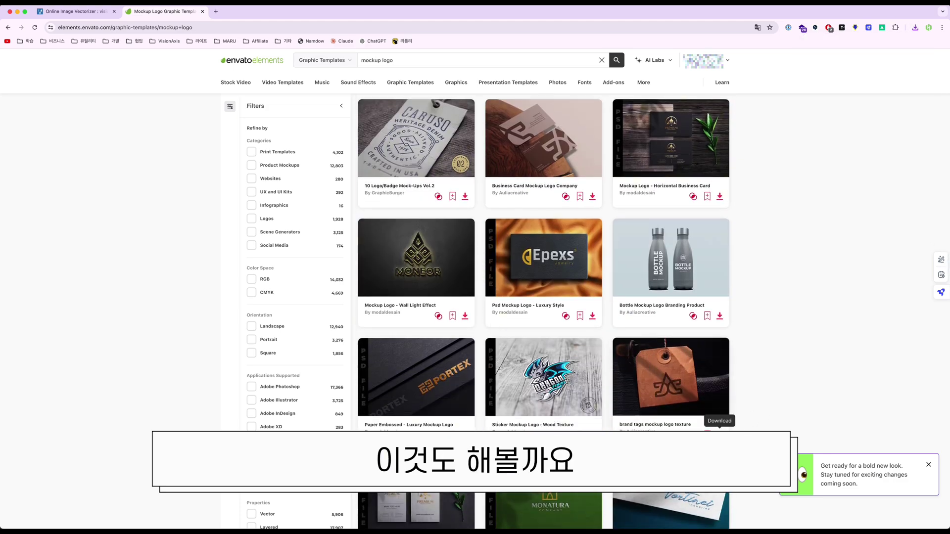
pyautogui.click(719, 436)
pyautogui.click(547, 364)
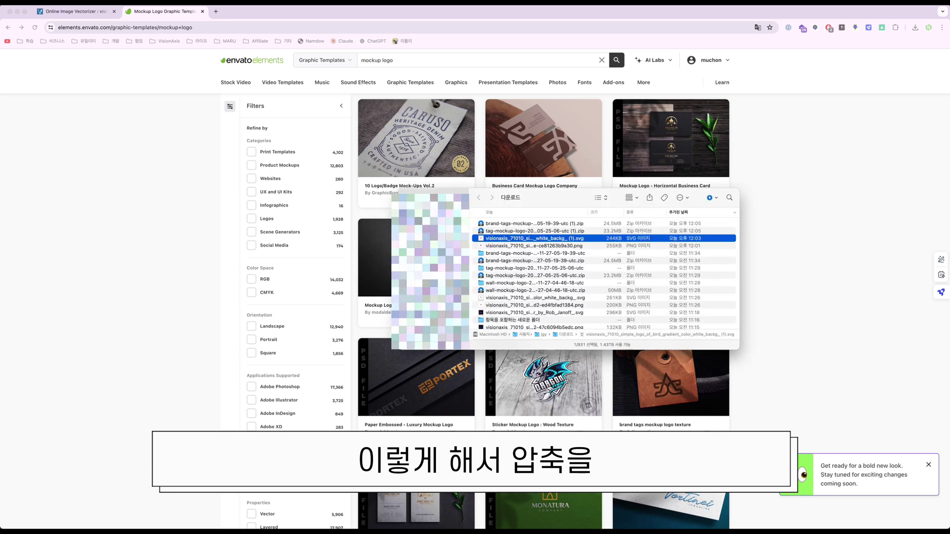
# - Extract the two newly downloaded brand-tags-mockup and tag-mockup-logo zip archives in the Downloads folder
pyautogui.click(571, 230)
pyautogui.keyDown('shift'); pyautogui.click(569, 224); pyautogui.keyUp('shift')
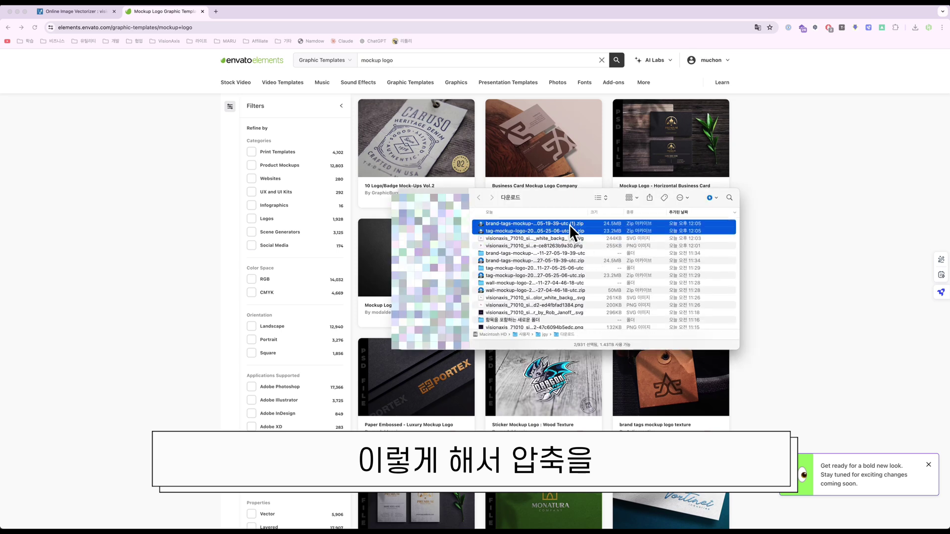
pyautogui.rightClick(569, 224)
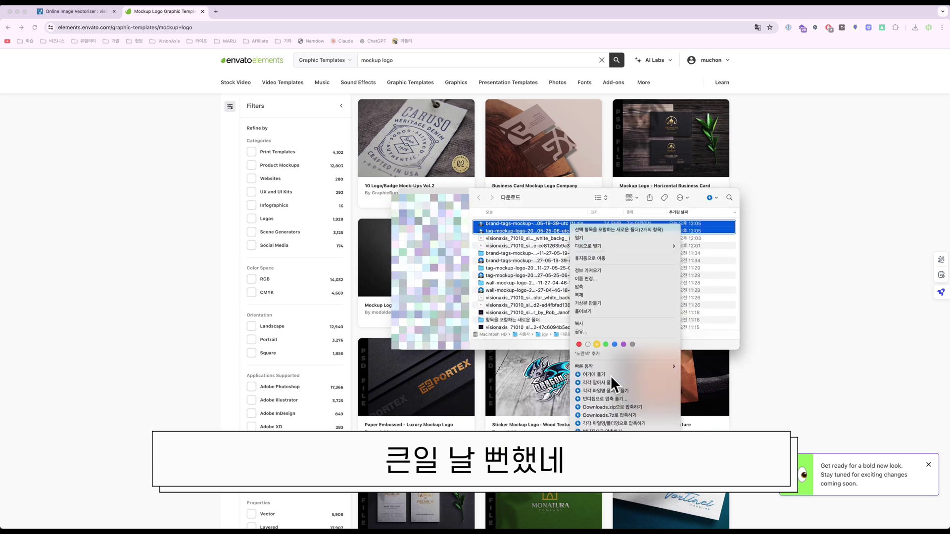
pyautogui.press('Escape')
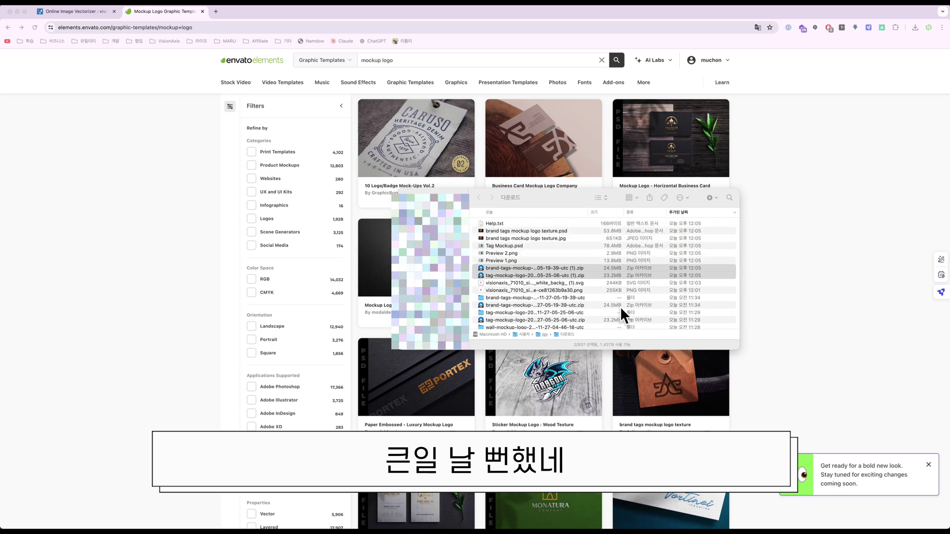
# - Open "brand tags mockup logo texture.psd" in Photoshop and open the contents of its "logo here" smart object
pyautogui.click(560, 244)
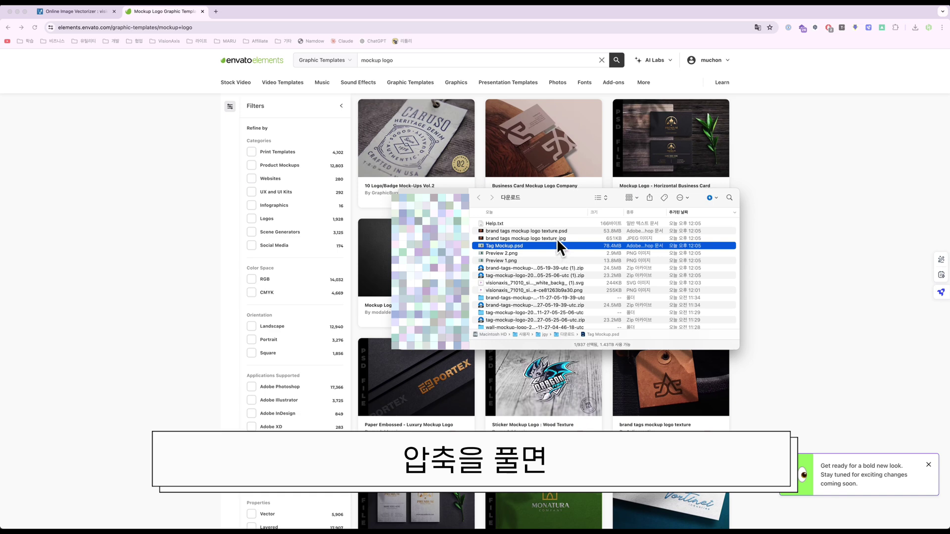
pyautogui.click(557, 238)
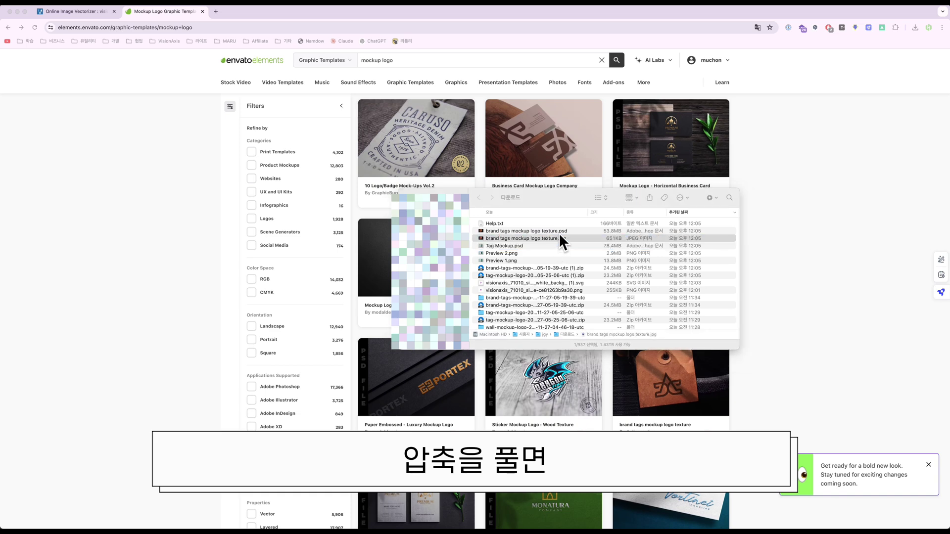
pyautogui.click(560, 231)
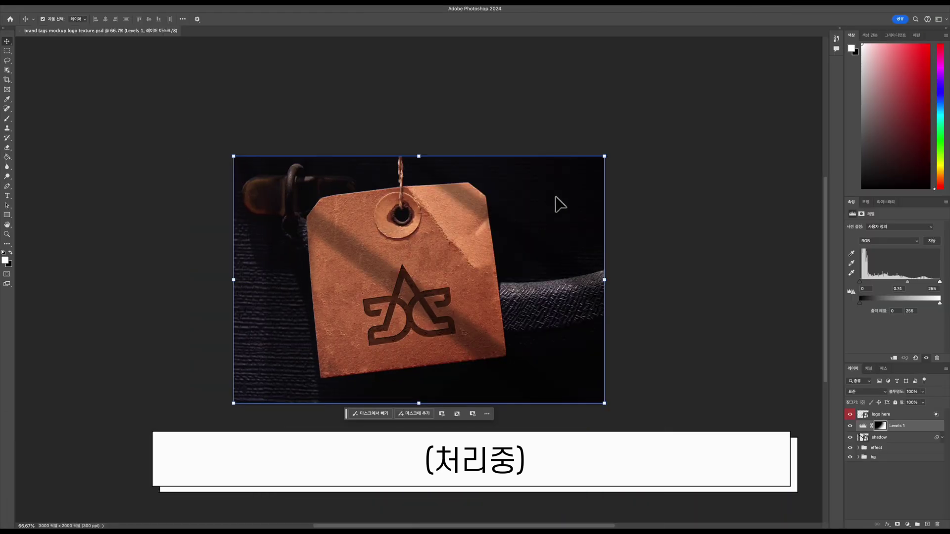
pyautogui.click(507, 125)
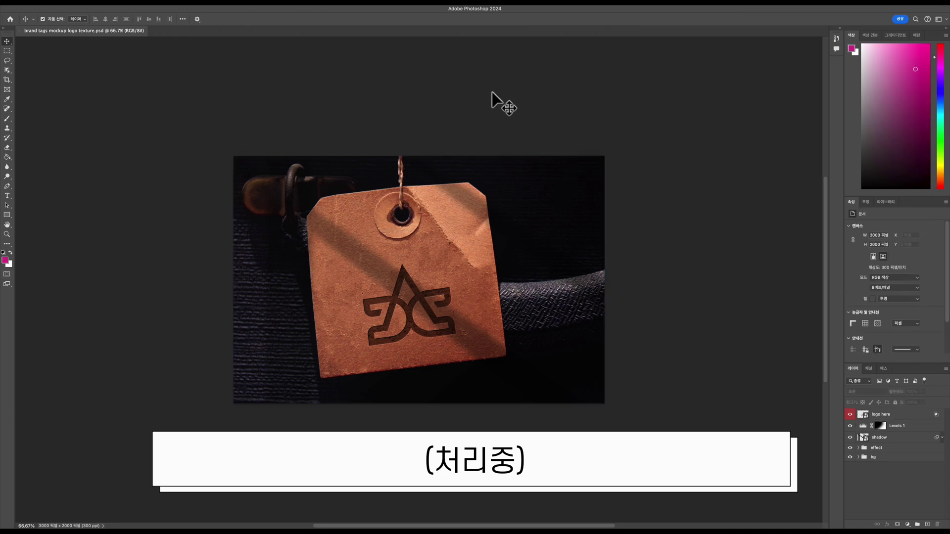
pyautogui.doubleClick(863, 416)
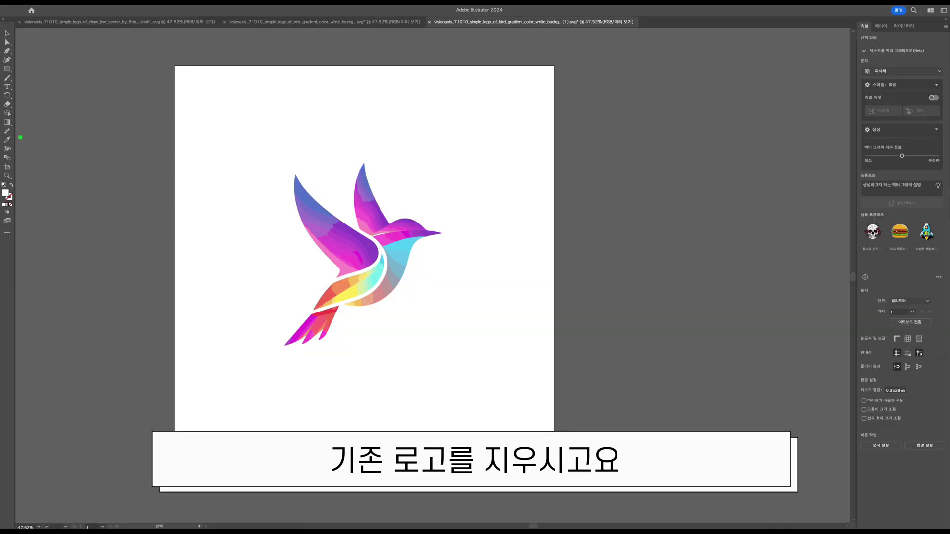
# - Copy the bird logo from Illustrator into Photoshop's kempes.psb, scaled to about 690 × 802 px and centred on the canvas
pyautogui.moveTo(230, 117); pyautogui.dragTo(508, 391)
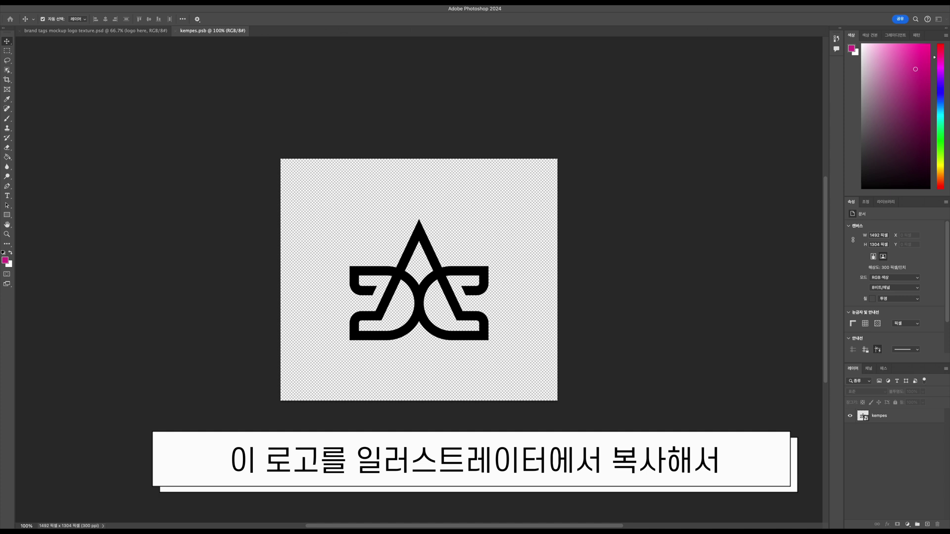
pyautogui.hotkey('ctrl', 'v')
pyautogui.moveTo(522, 400); pyautogui.dragTo(443, 307)
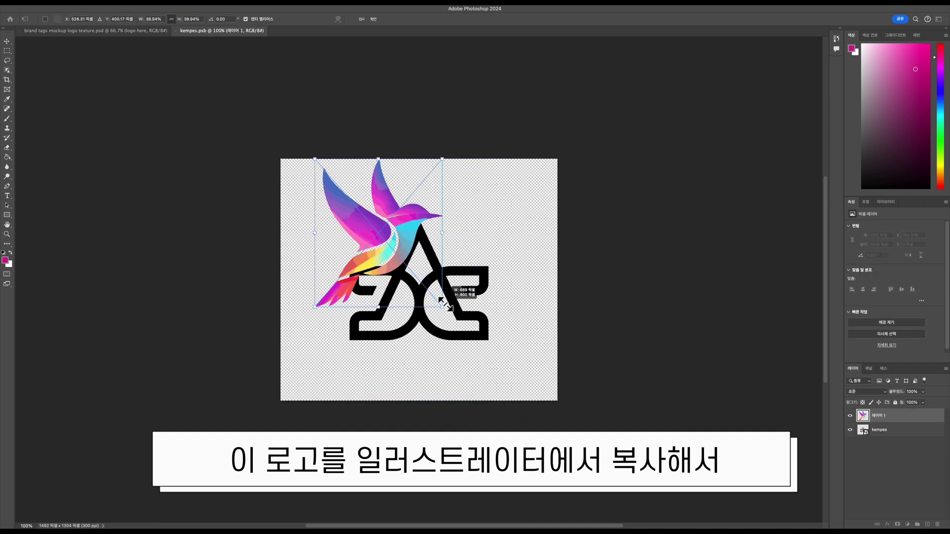
pyautogui.moveTo(400, 242); pyautogui.dragTo(440, 289)
pyautogui.click(375, 19)
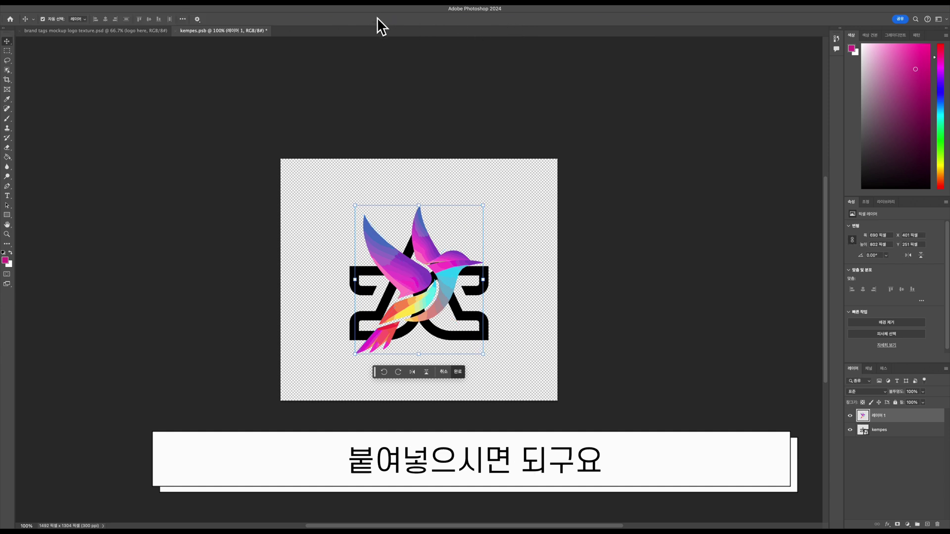
# - Hide the original kempes logo layer, then save and close the smart object to update the leather tag mockup
pyautogui.click(850, 429)
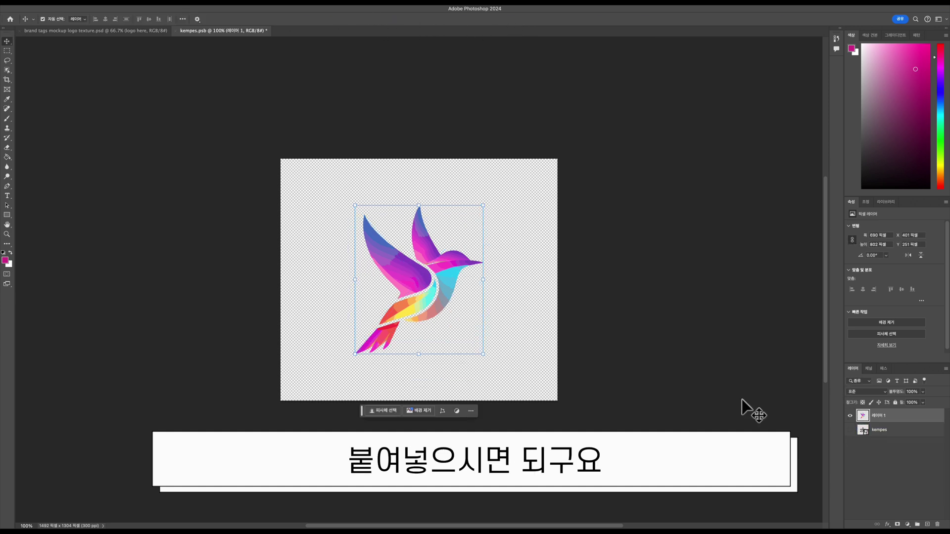
pyautogui.press('super+s')
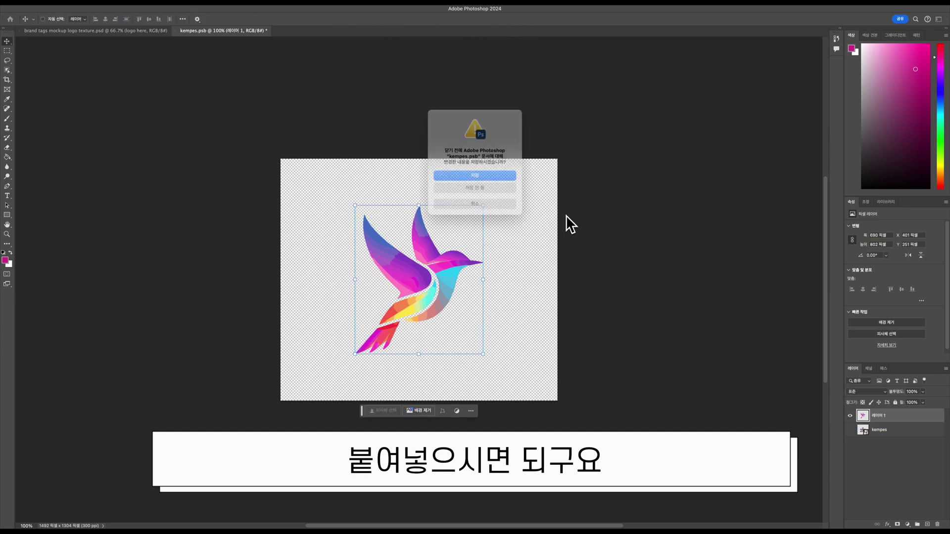
pyautogui.click(513, 175)
pyautogui.press('super+w')
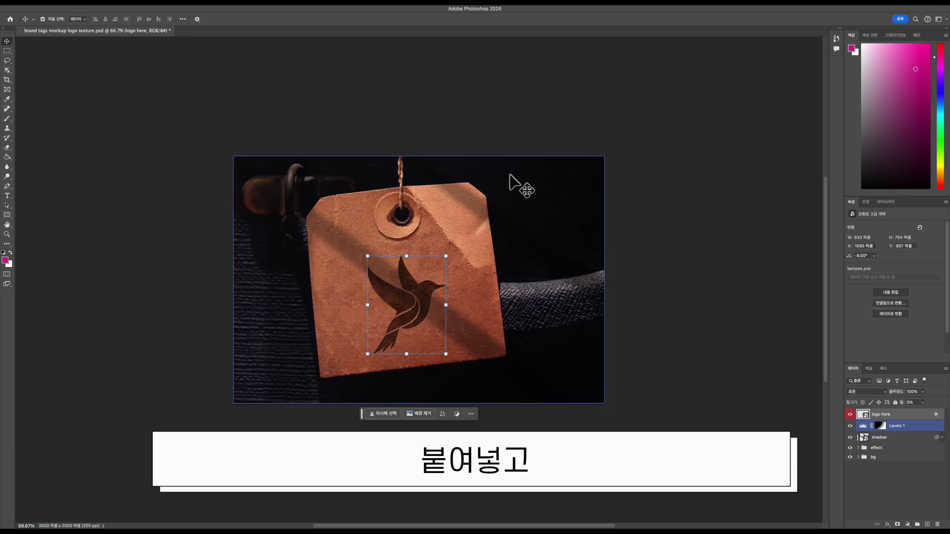
pyautogui.click(713, 248)
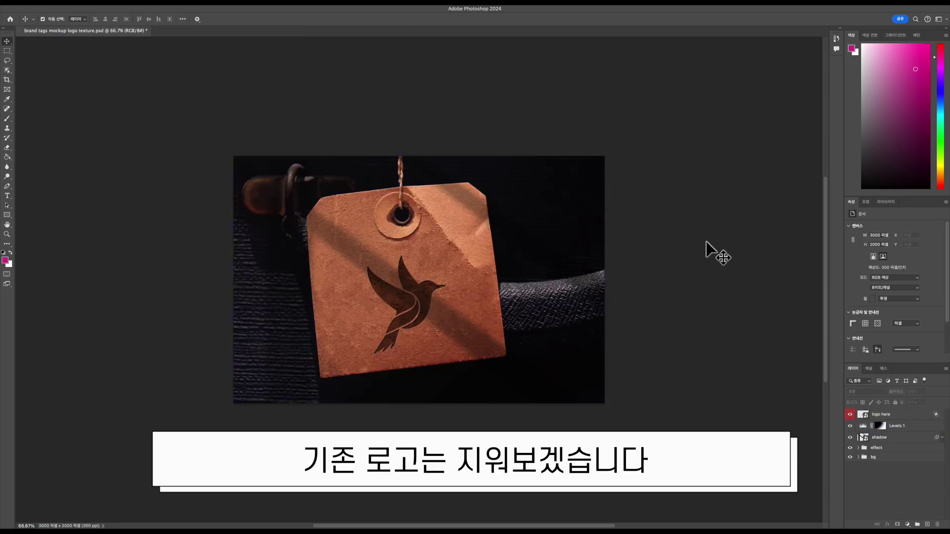
pyautogui.click(591, 311)
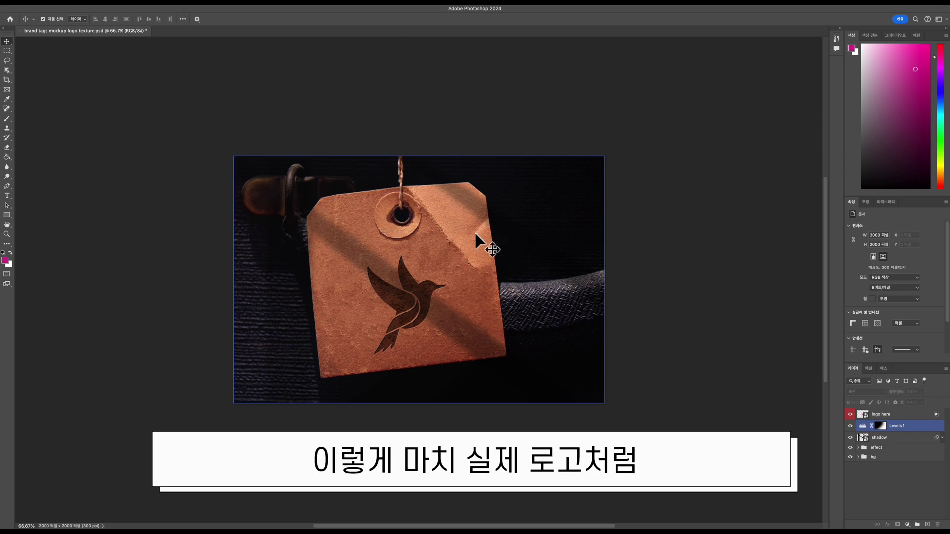
# - Open Tag Mockup.psd and open the contents of its Tag Front smart object
pyautogui.click(421, 105)
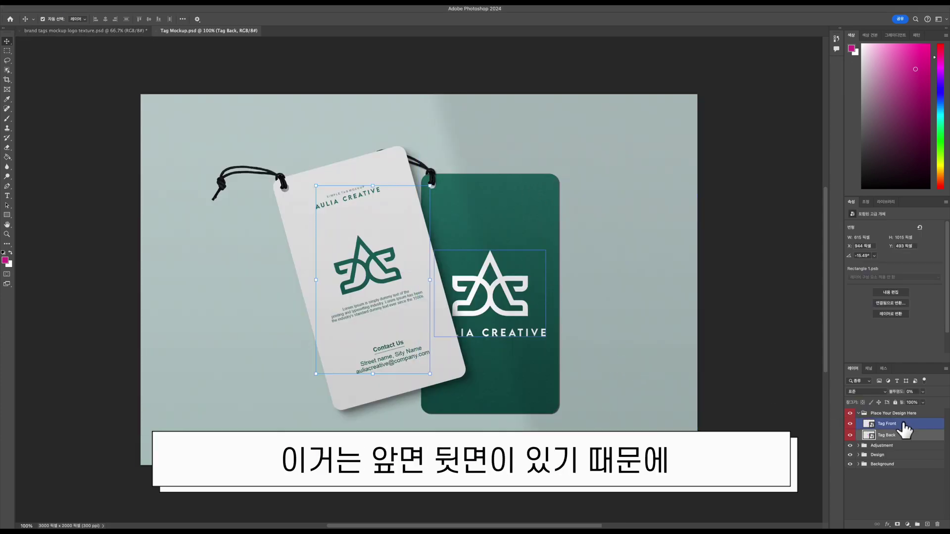
pyautogui.click(888, 424)
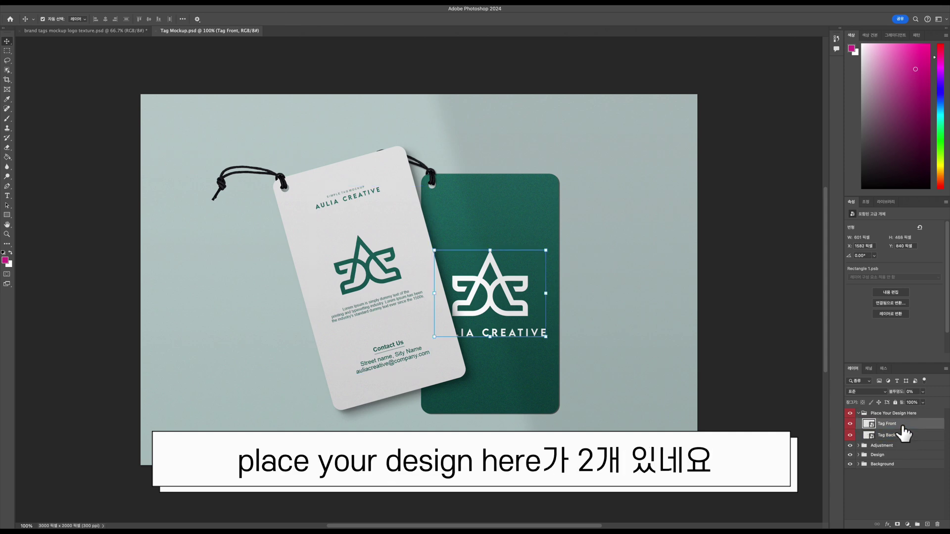
pyautogui.keyDown('shift'); pyautogui.click(898, 416); pyautogui.keyUp('shift')
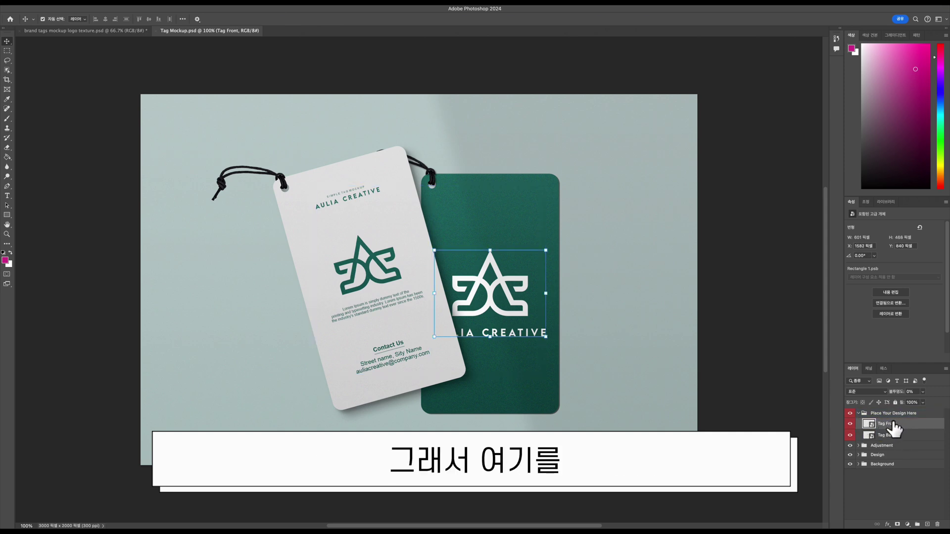
pyautogui.click(887, 435)
pyautogui.click(874, 427)
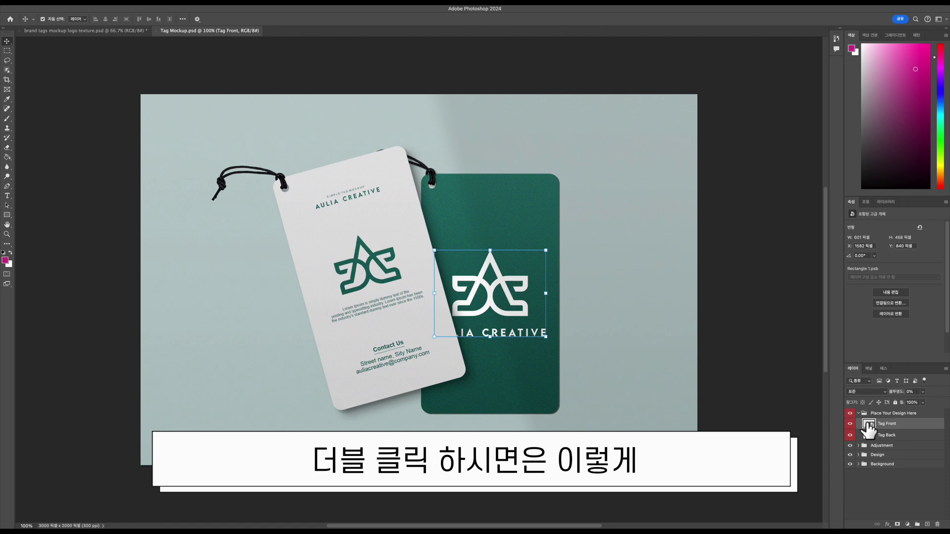
pyautogui.doubleClick(868, 425)
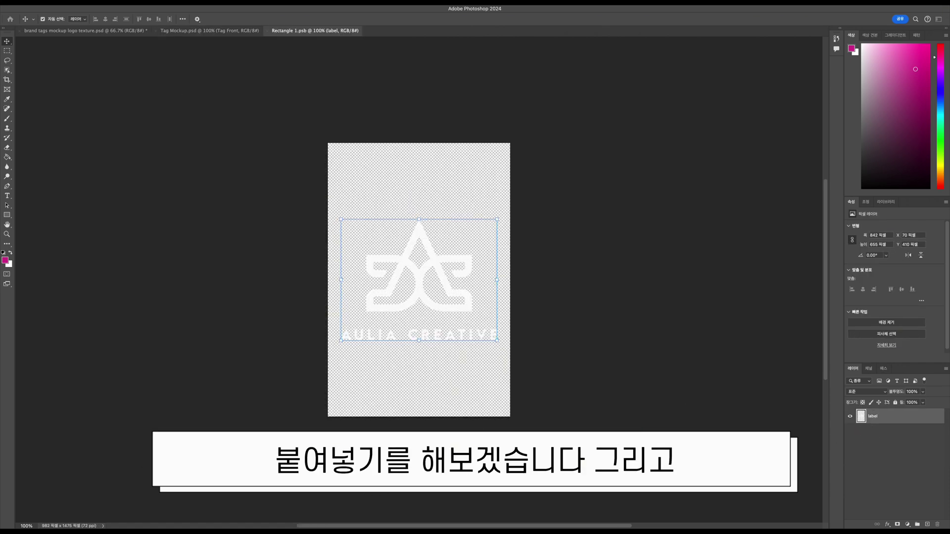
# - Paste the bird logo into the Tag Front artwork, about 578 × 671 px, centred above the AULIA CREATIVE text
pyautogui.press('super+v')
pyautogui.moveTo(462, 326); pyautogui.dragTo(490, 358)
pyautogui.moveTo(436, 286); pyautogui.dragTo(424, 249)
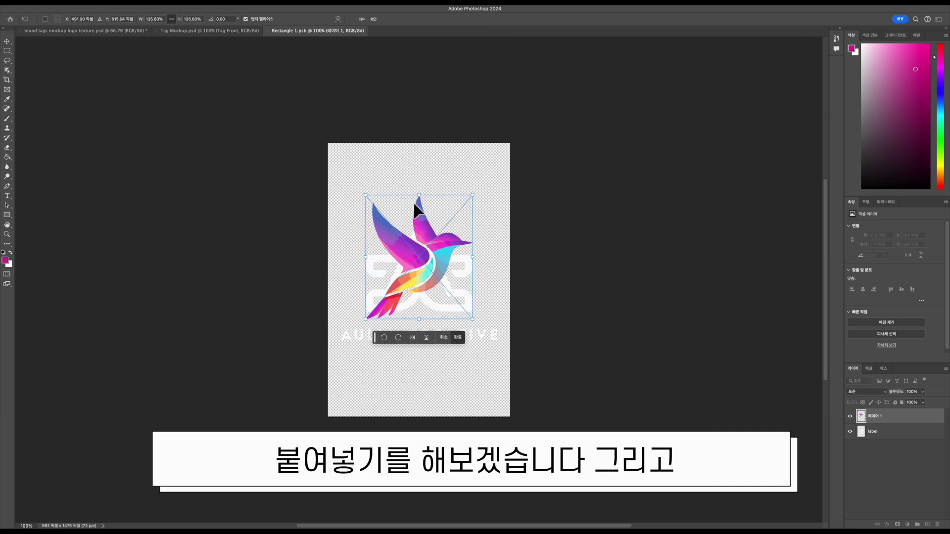
pyautogui.click(374, 20)
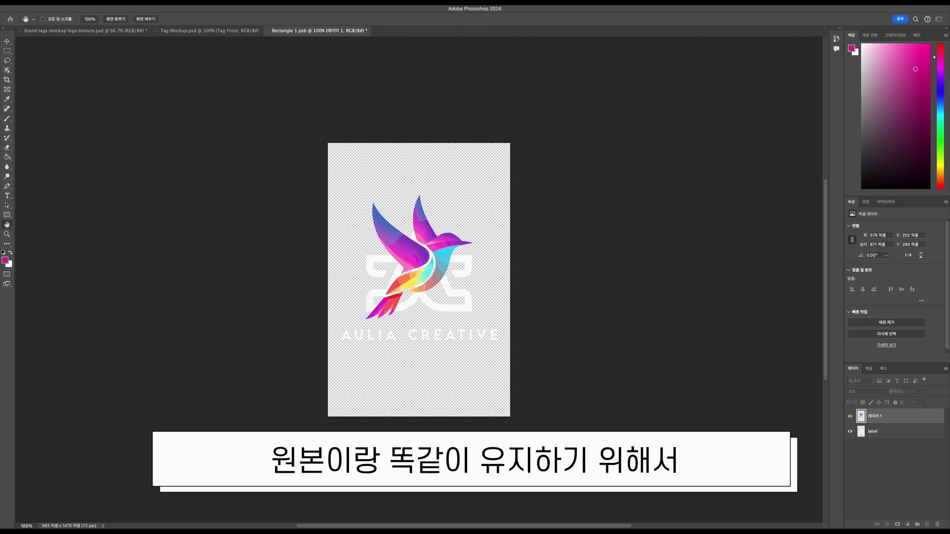
pyautogui.press('v')
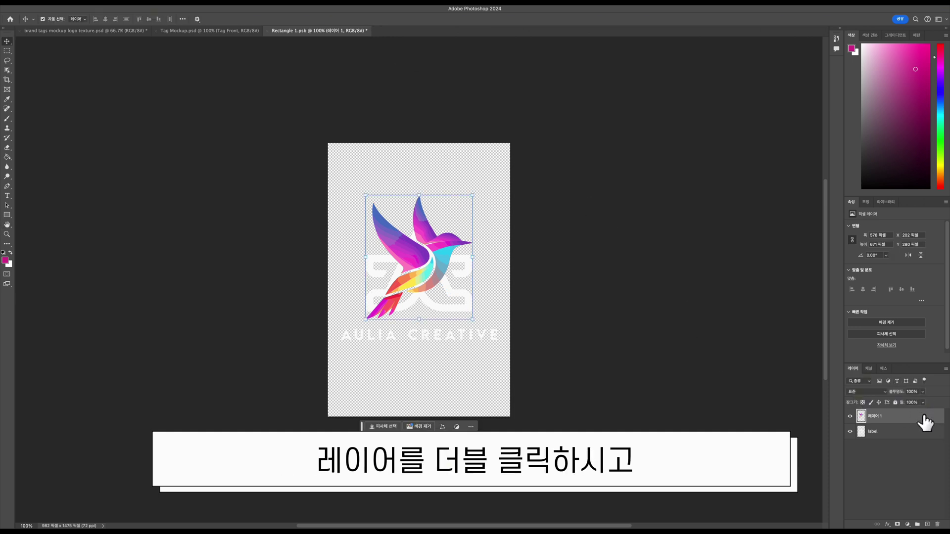
# - Apply a white Color Overlay layer style at 100% opacity to the pasted bird layer
pyautogui.press('h')
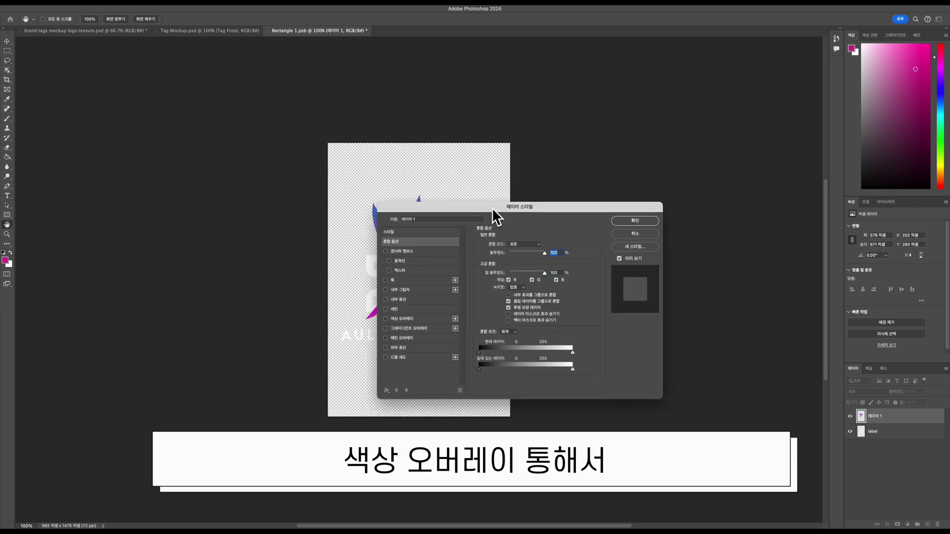
pyautogui.moveTo(492, 206); pyautogui.dragTo(394, 186)
pyautogui.click(288, 297)
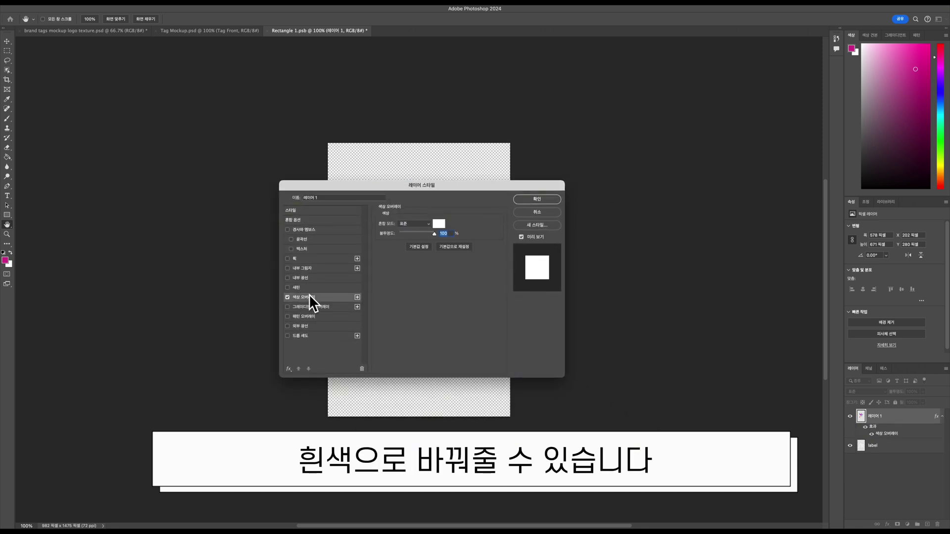
pyautogui.click(438, 223)
pyautogui.click(401, 147)
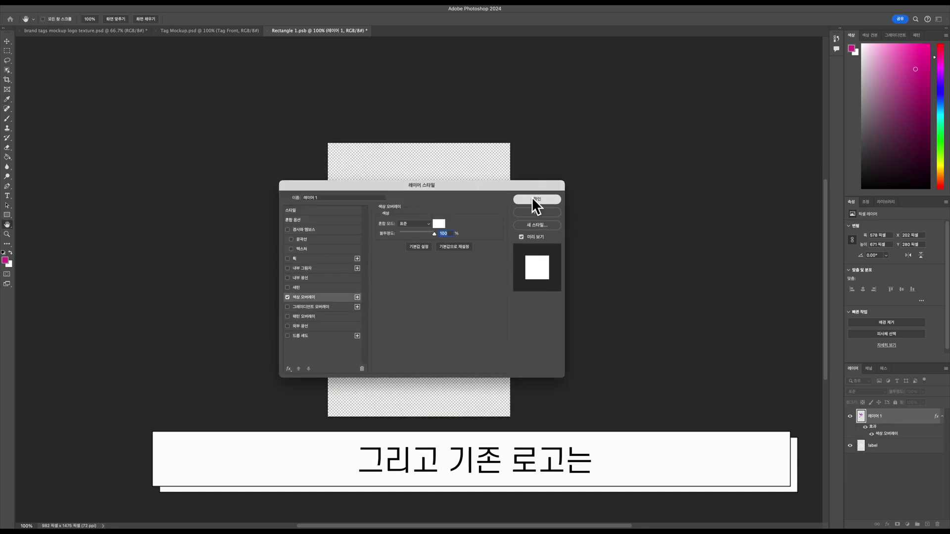
pyautogui.click(533, 199)
# - Erase the original symbol from the label layer, keeping only the AULIA CREATIVE text
pyautogui.click(879, 445)
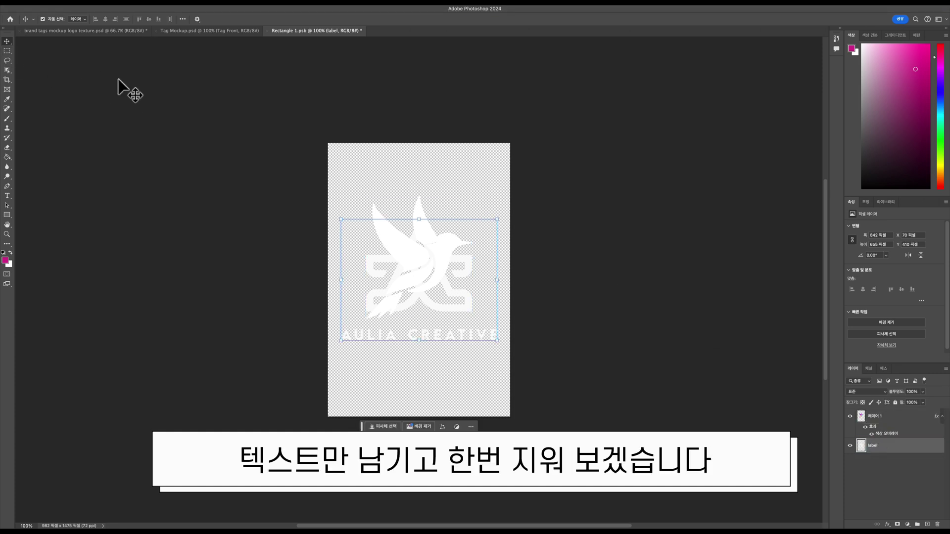
pyautogui.click(7, 51)
pyautogui.moveTo(337, 199); pyautogui.dragTo(501, 325)
pyautogui.click(507, 274)
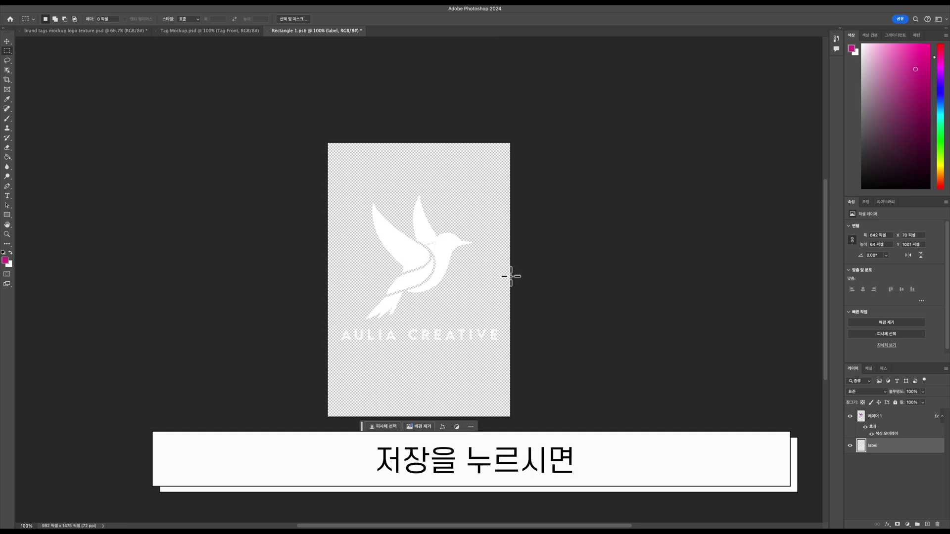
# - Save and close the Tag Front smart object to update the green tag in the mockup
pyautogui.press('super+s')
pyautogui.press('Return')
pyautogui.press('super+w')
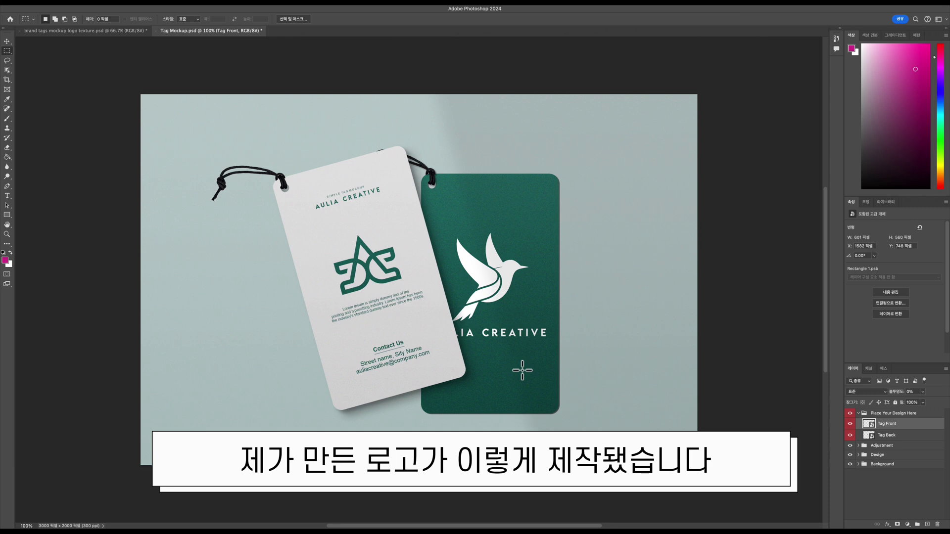
# - Open the contents of the Tag Back smart object and delete the original symbol above the Lorem Ipsum text
pyautogui.doubleClick(876, 435)
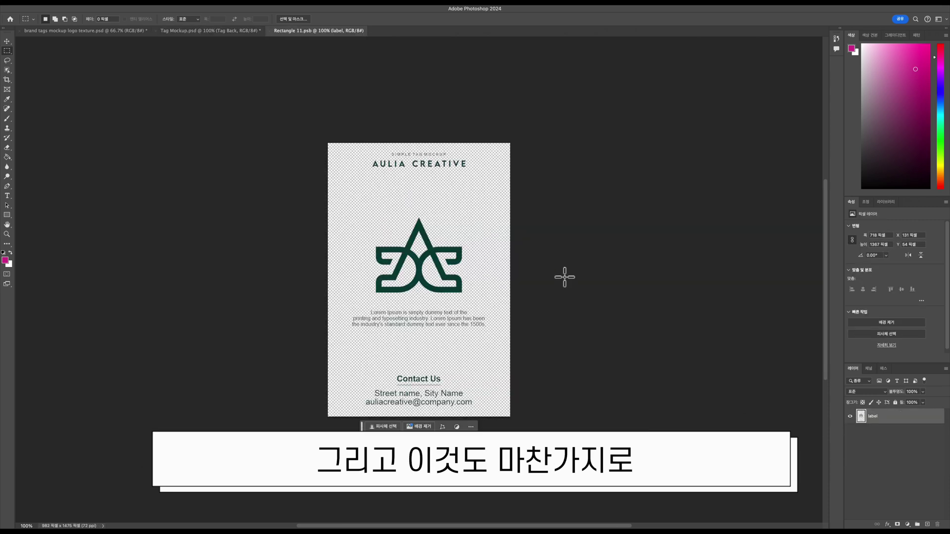
pyautogui.moveTo(358, 204); pyautogui.dragTo(489, 303)
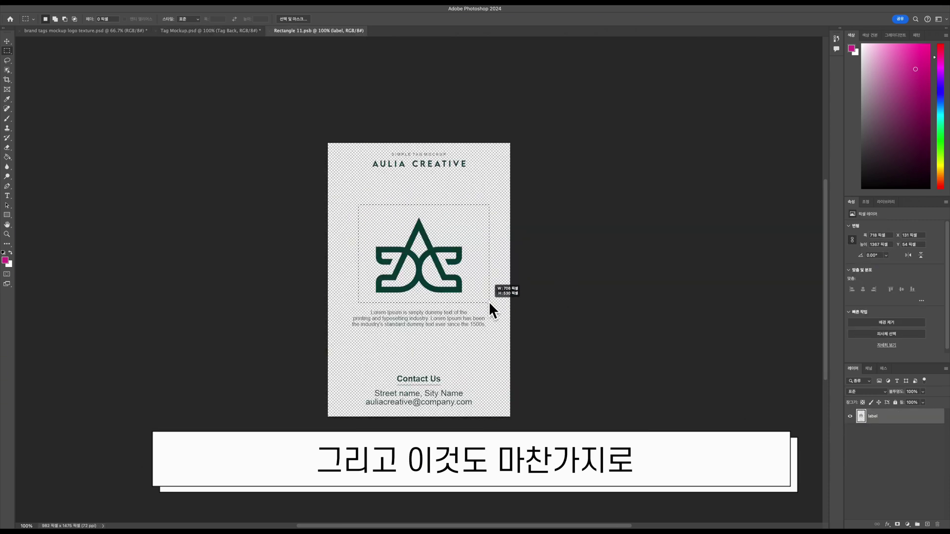
pyautogui.press('Delete')
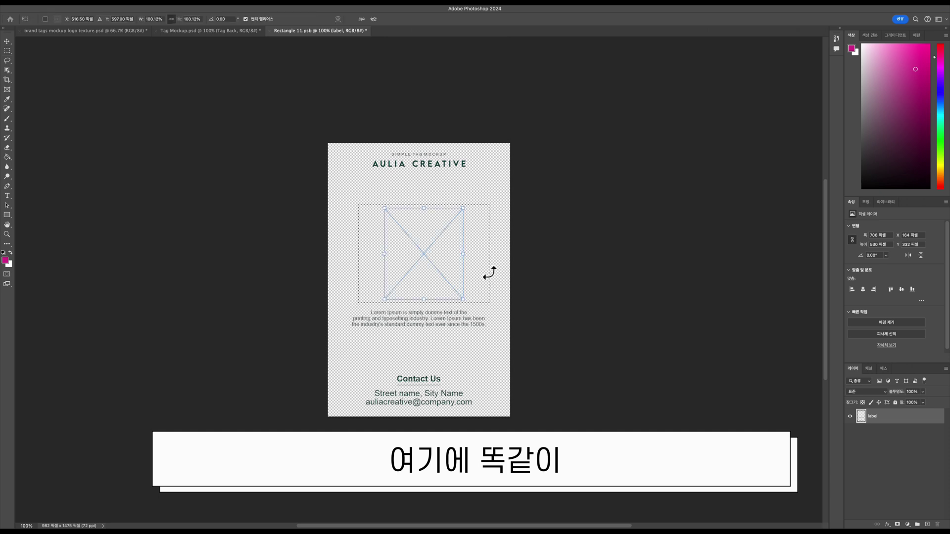
# - Paste the bird logo in its original colours into the cleared Tag Back area, about 425 × 494 px
pyautogui.hotkey('ctrl', 'v')
pyautogui.hotkey('ctrl', 't')
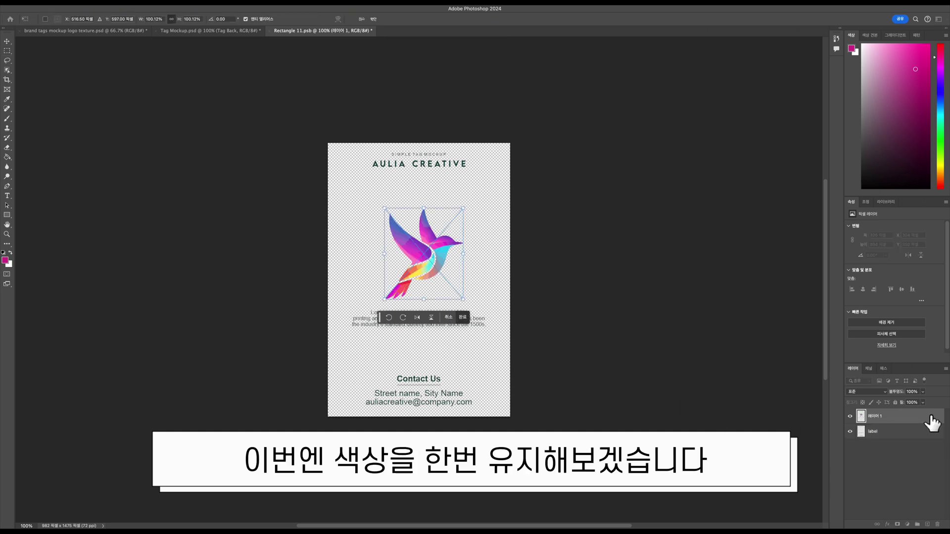
pyautogui.press('Return')
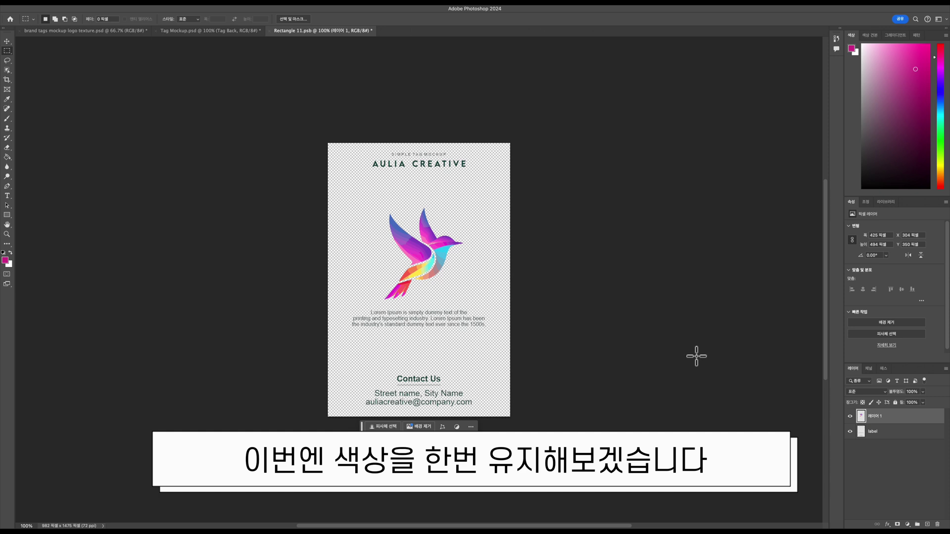
# - Save and close the Tag Back contents to place the multicoloured bird on the white tag in the mockup
pyautogui.press('super+w')
pyautogui.press('Return')
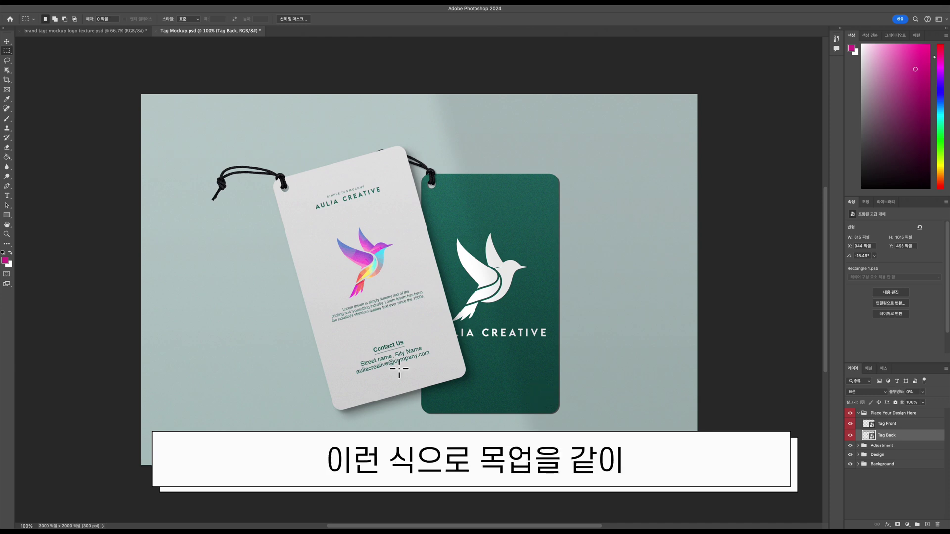
# - Sample the green of the Contact Us text on the white tag as the foreground colour, hex 136868
pyautogui.press('i')
pyautogui.click(455, 335)
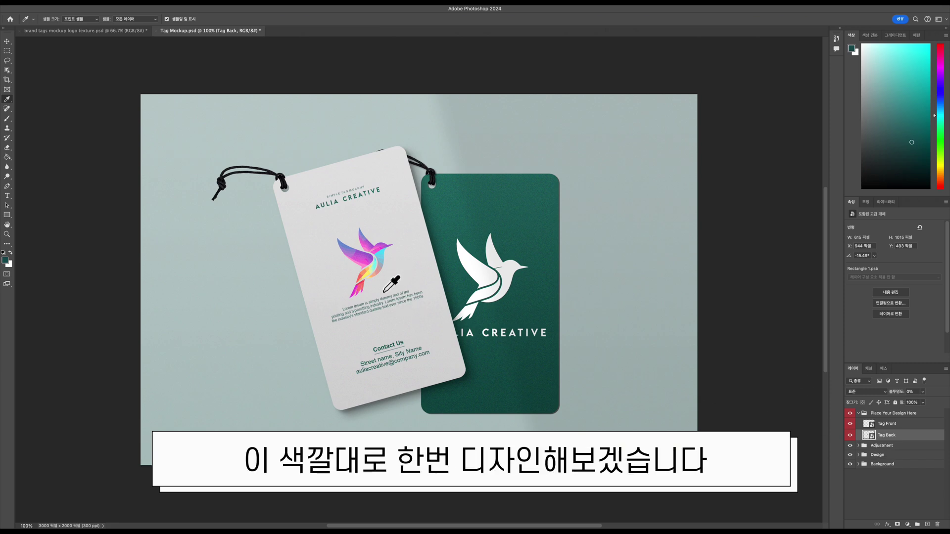
pyautogui.moveTo(394, 346)
pyautogui.mouseDown()
pyautogui.moveTo(410, 346)
pyautogui.moveTo(399, 343)
pyautogui.mouseUp()
pyautogui.moveTo(503, 200); pyautogui.dragTo(504, 201)
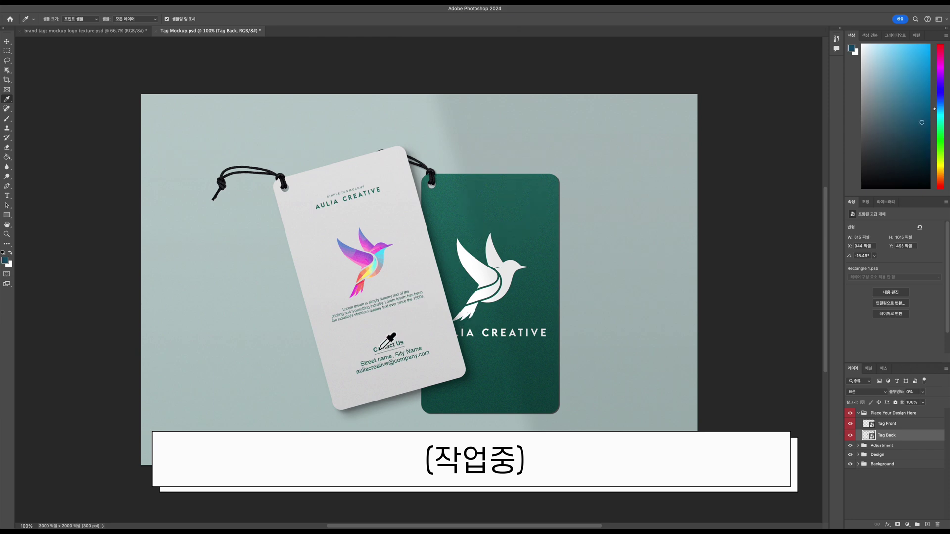
pyautogui.scroll(3, 388, 337)
pyautogui.scroll(4, 382, 347)
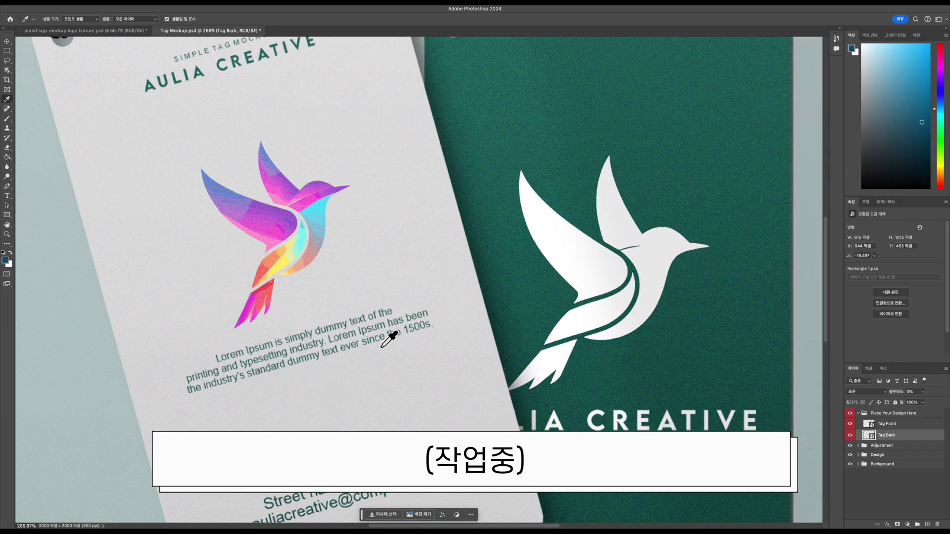
pyautogui.click(385, 375)
pyautogui.moveTo(385, 375); pyautogui.dragTo(385, 375)
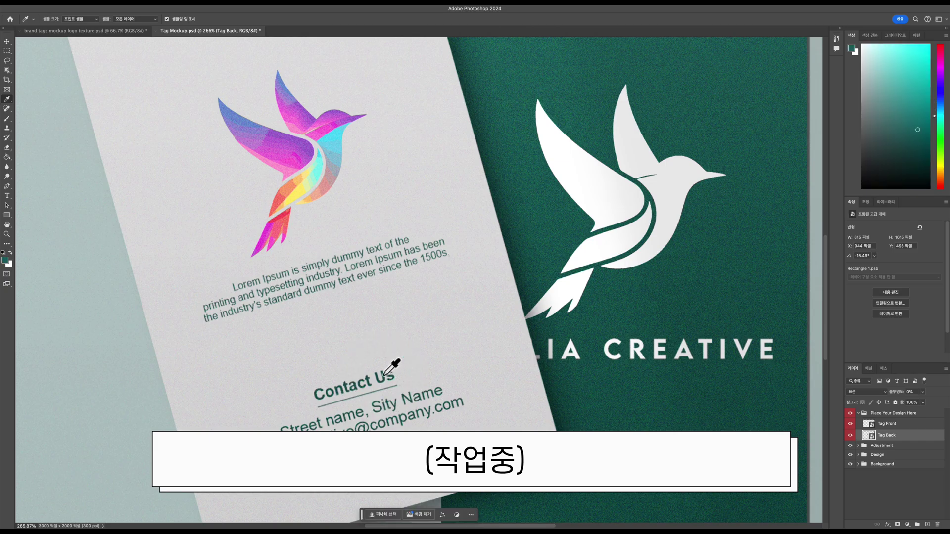
pyautogui.click(5, 261)
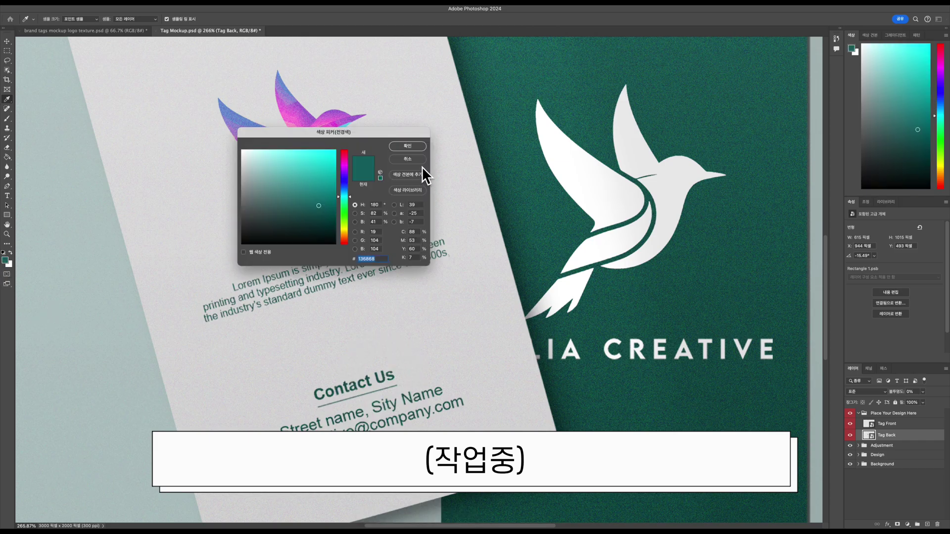
pyautogui.click(418, 146)
# - Open the Tag Back contents and apply a Color Overlay of #136868 to the bird layer
pyautogui.doubleClick(876, 435)
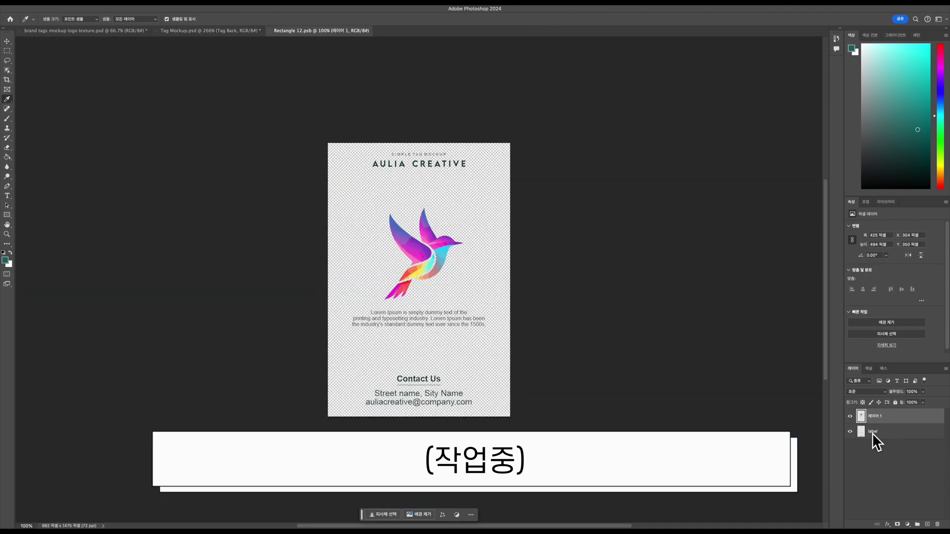
pyautogui.doubleClick(937, 420)
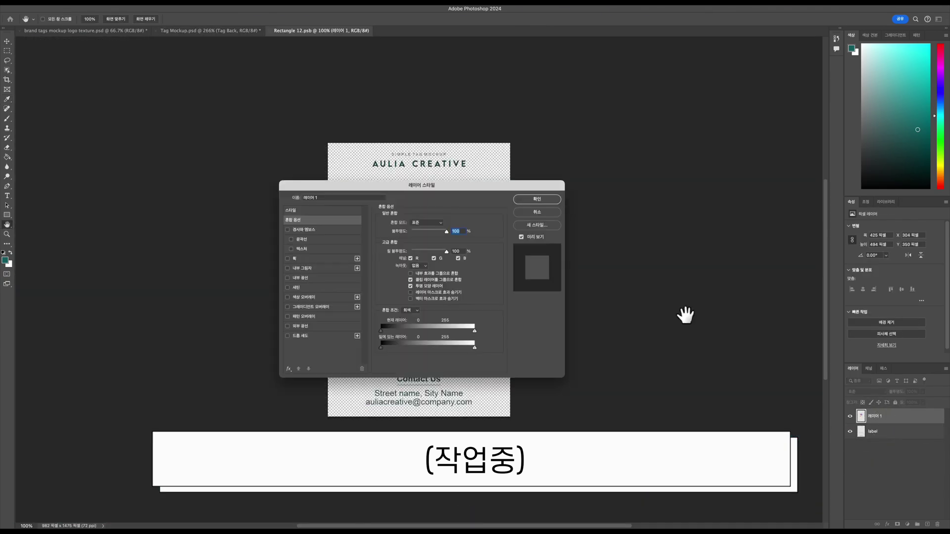
pyautogui.click(321, 296)
pyautogui.click(439, 223)
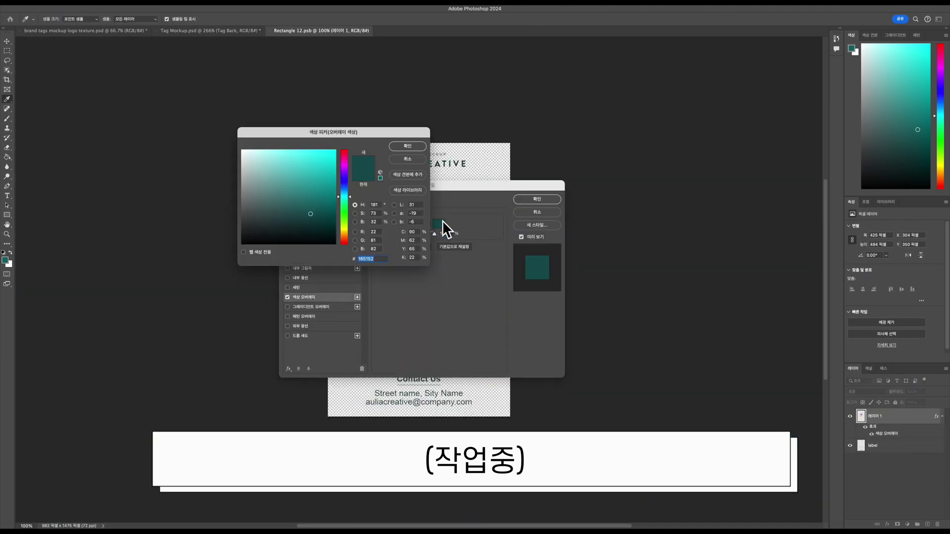
pyautogui.press('Return')
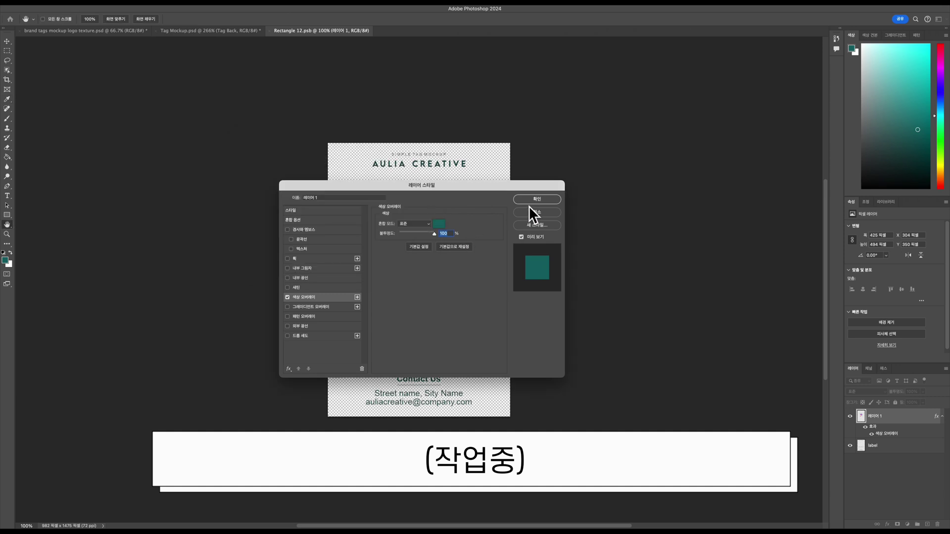
pyautogui.click(439, 224)
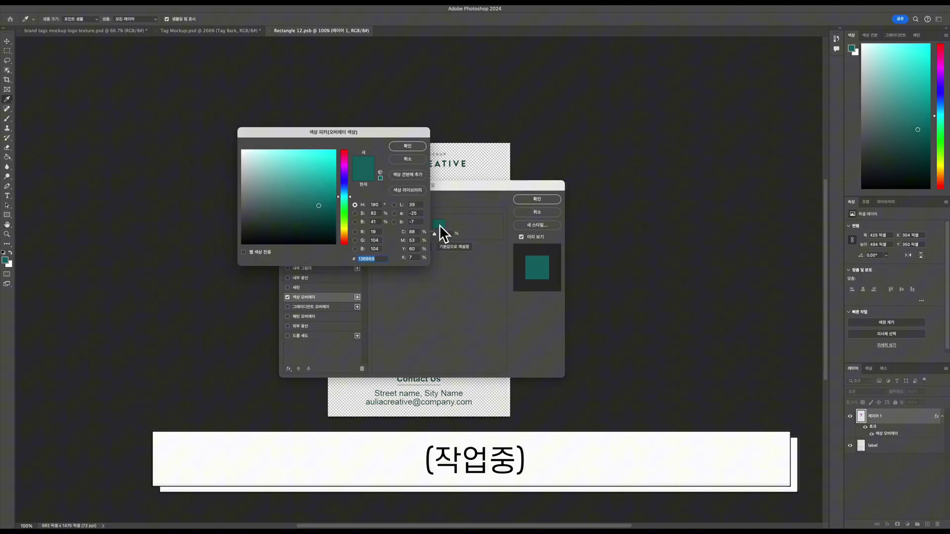
pyautogui.click(413, 160)
pyautogui.click(539, 200)
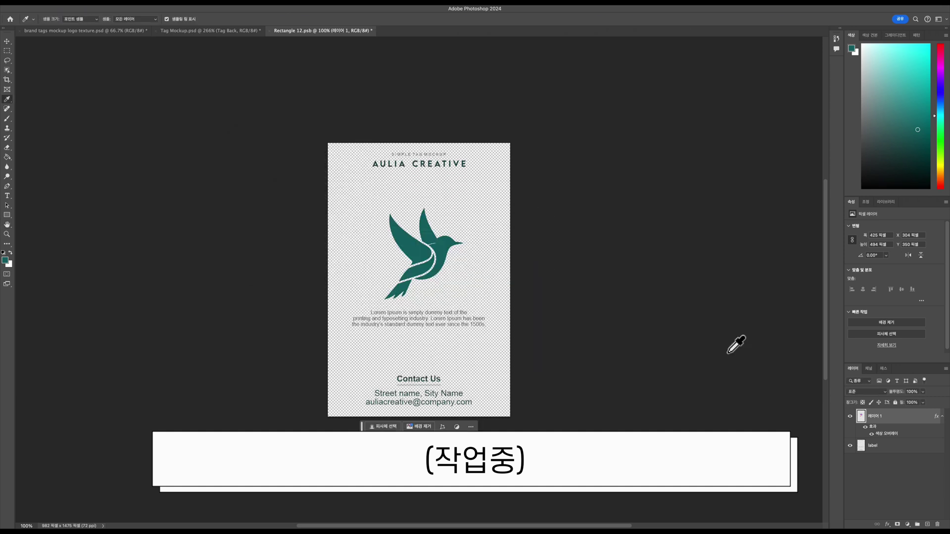
# - Save and close the recoloured Tag Back contents, and check the green bird on the whole mockup
pyautogui.press('super+w')
pyautogui.press('Return')
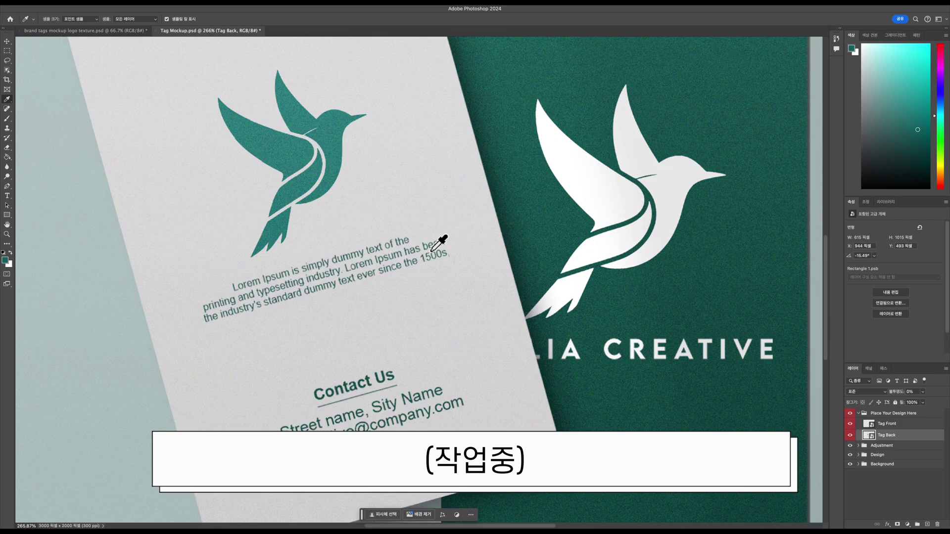
pyautogui.scroll(-5, 467, 265)
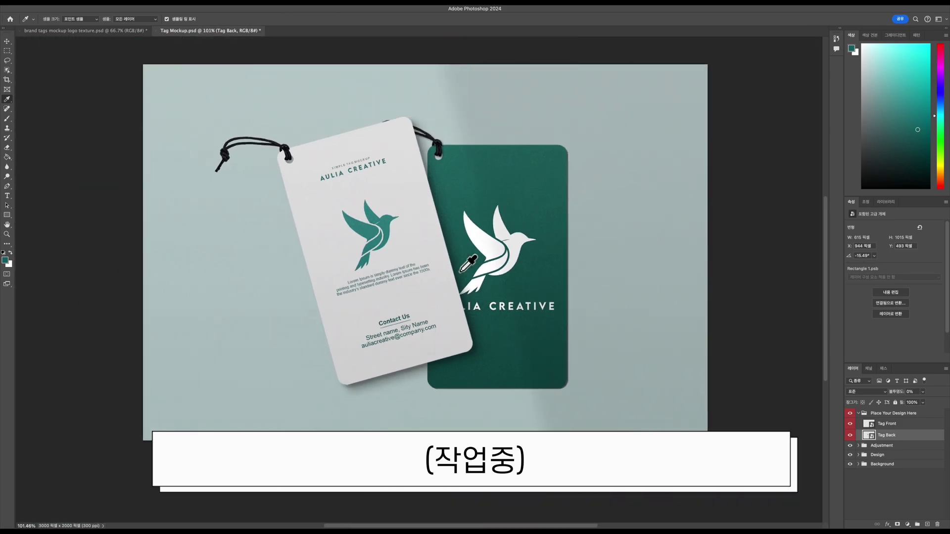
# - Reopen the Tag Back contents, darken the bird's Color Overlay to a deeper green, and save and close them
pyautogui.doubleClick(869, 435)
pyautogui.doubleClick(924, 417)
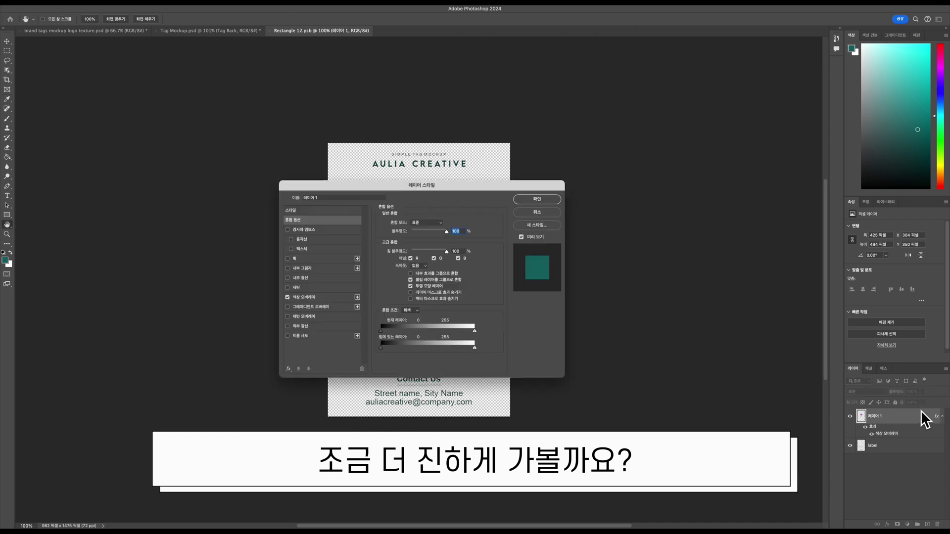
pyautogui.click(327, 292)
pyautogui.click(437, 224)
pyautogui.moveTo(305, 196); pyautogui.dragTo(323, 213)
pyautogui.press('Return')
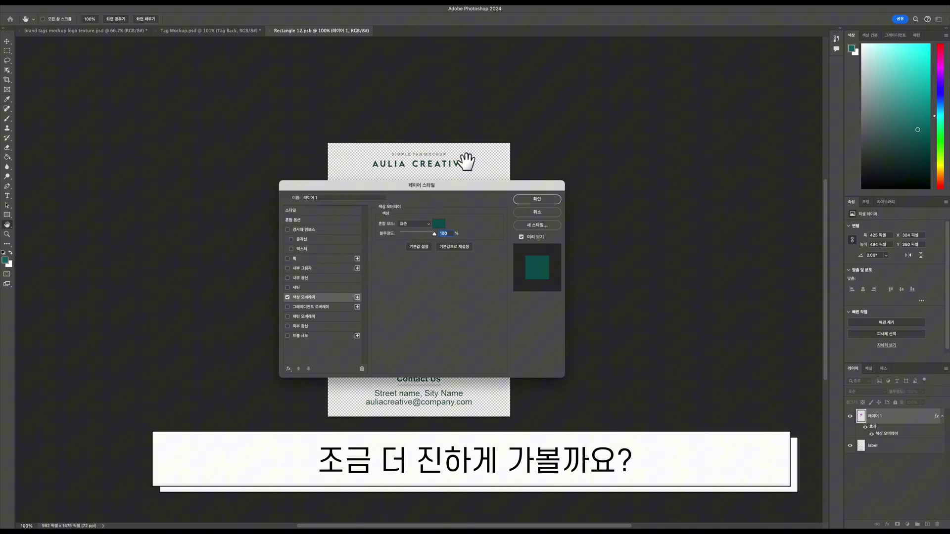
pyautogui.click(537, 199)
pyautogui.press('super+w')
pyautogui.press('Return')
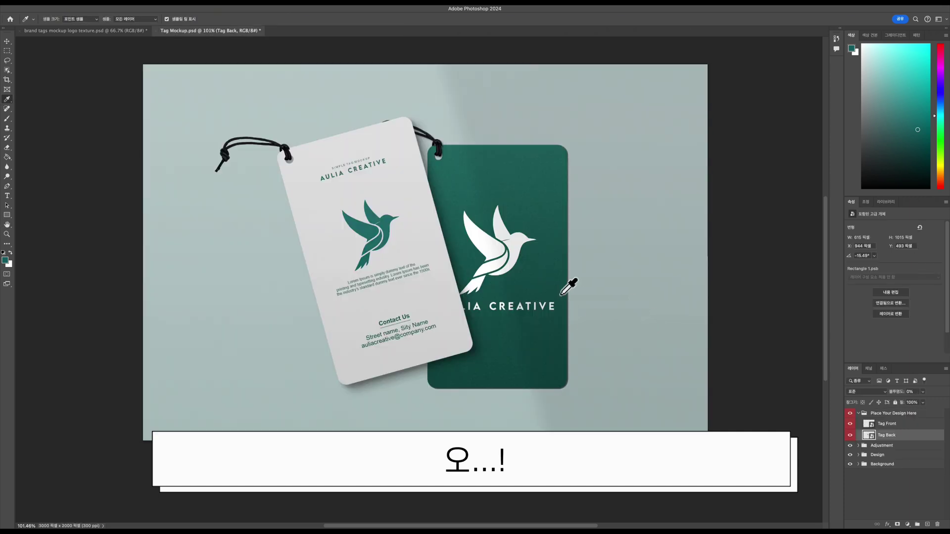
# - Compare the lighter and darker bird on the white tag by stepping back and forth through the last smart object update
pyautogui.scroll(2, 567, 289)
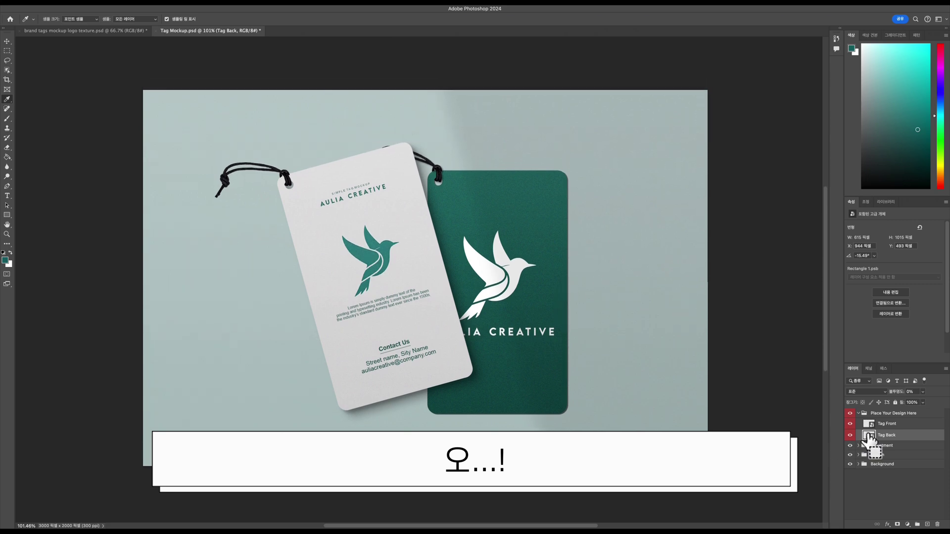
pyautogui.click(92, 3)
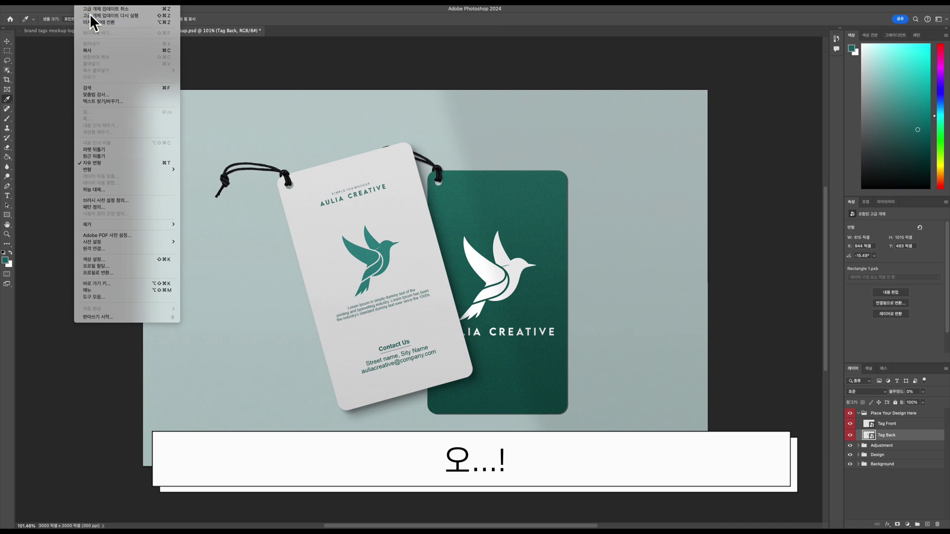
pyautogui.click(91, 9)
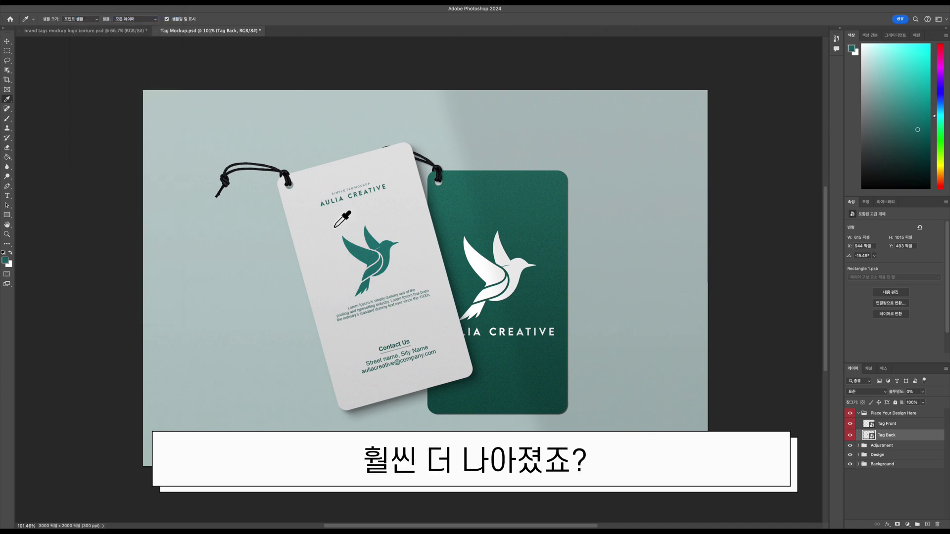